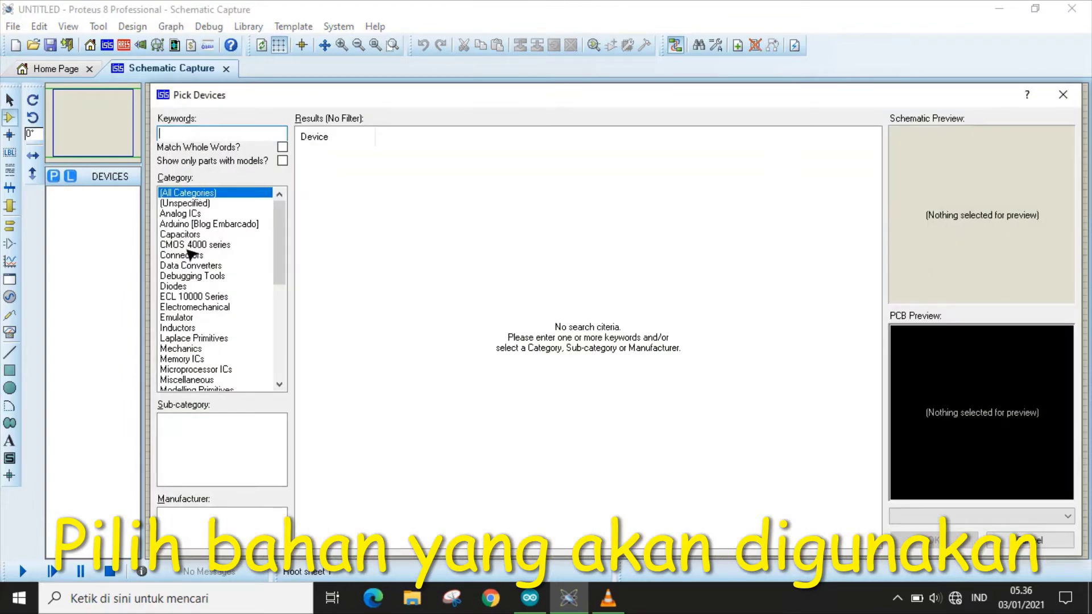
# - Add the ARDUINO UNO R3 from the Emulator category to the project's device list
pyautogui.click(188, 317)
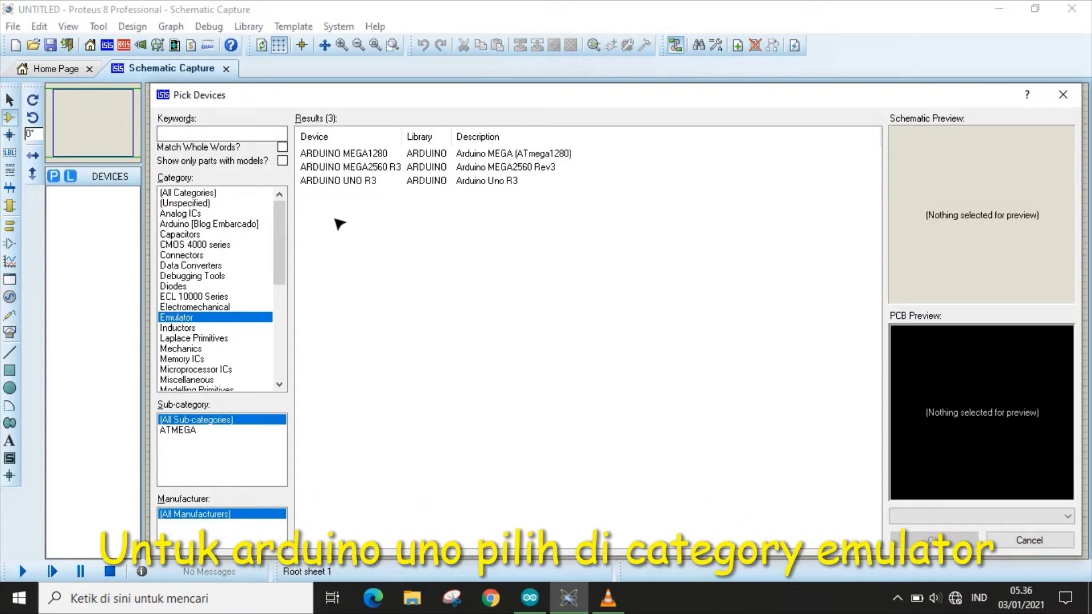
pyautogui.click(353, 183)
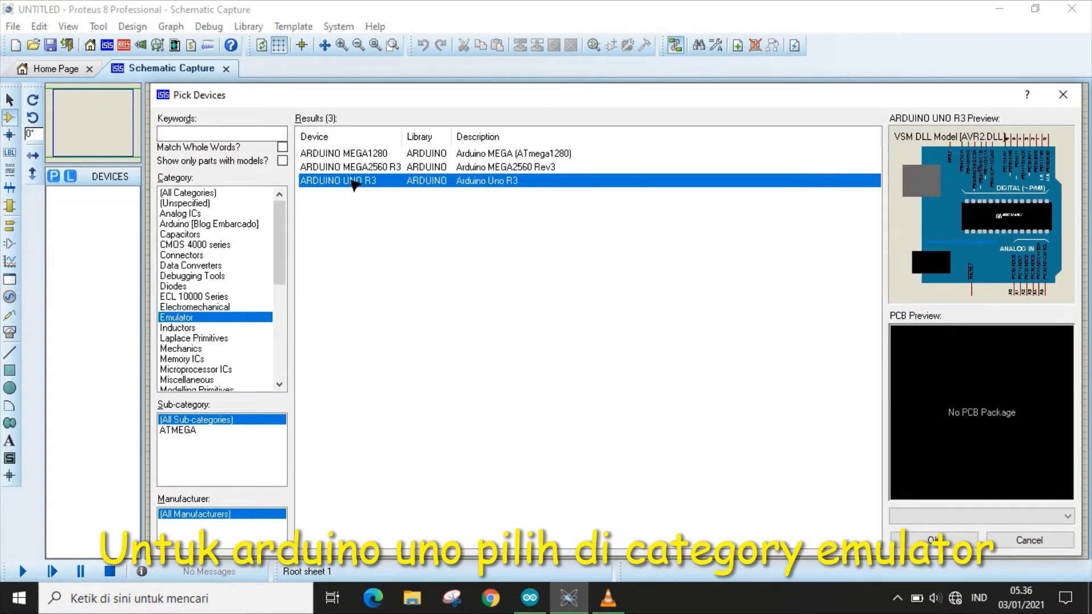
pyautogui.doubleClick(352, 181)
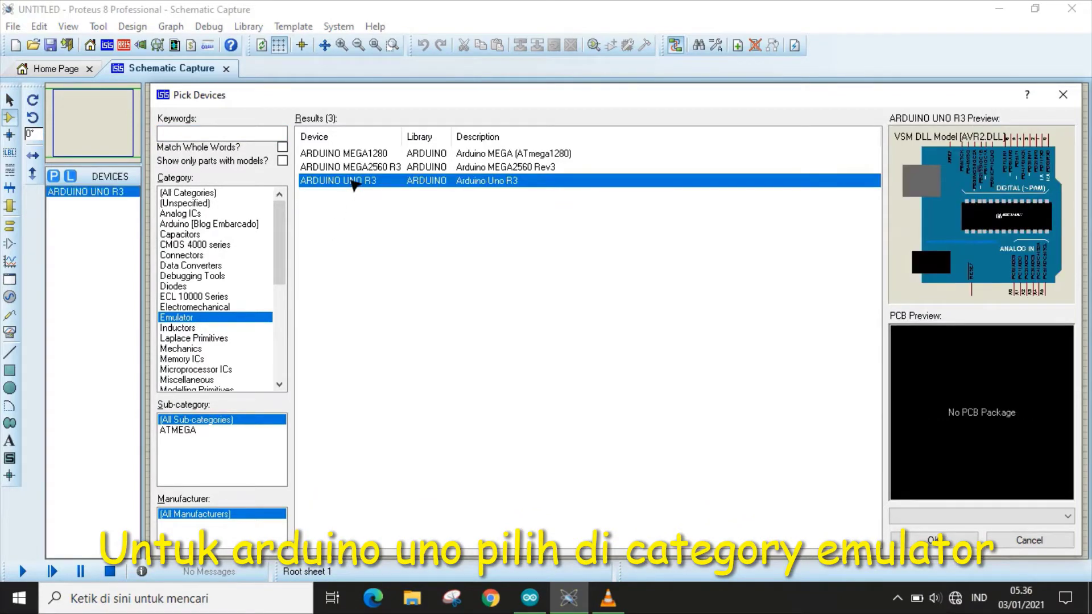
# - Search the parts library for "Led" and add LED-YELLOW to the device list
pyautogui.click(169, 136)
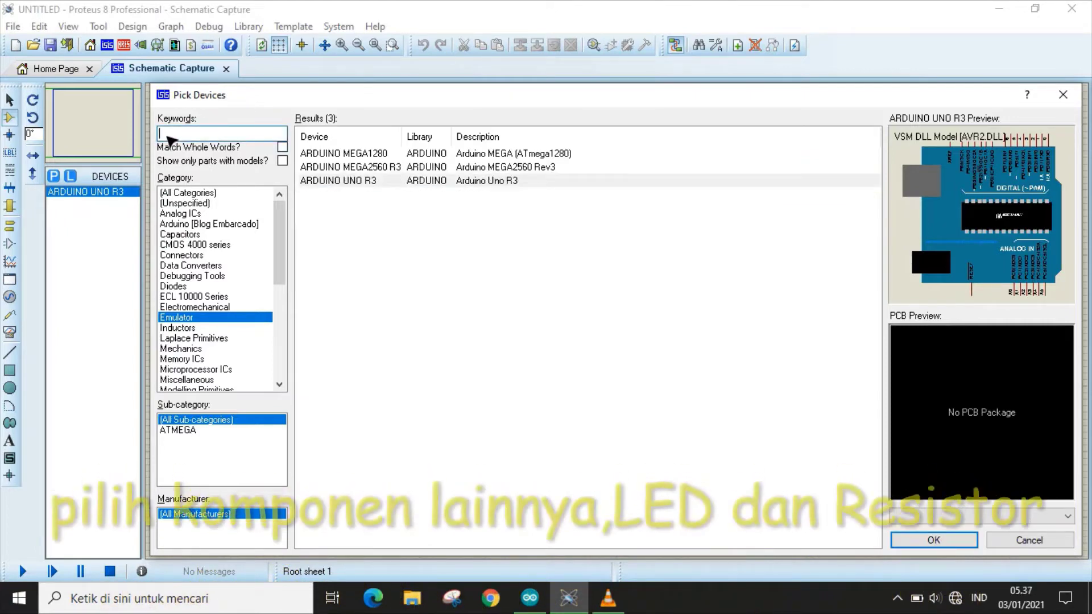
pyautogui.write('Led')
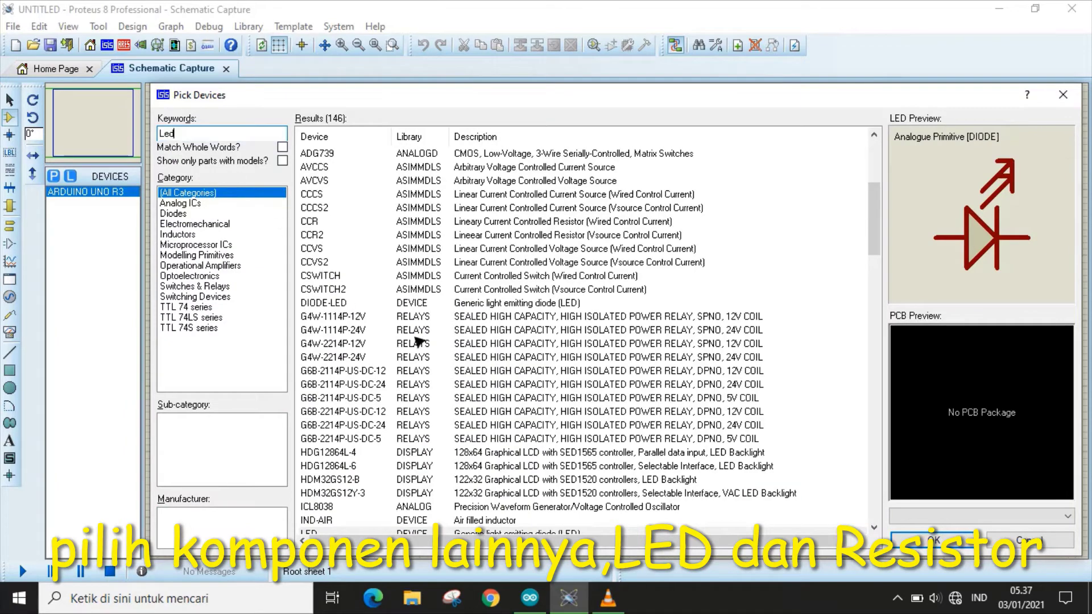
pyautogui.scroll(-3, 464, 341)
pyautogui.scroll(-1, 467, 369)
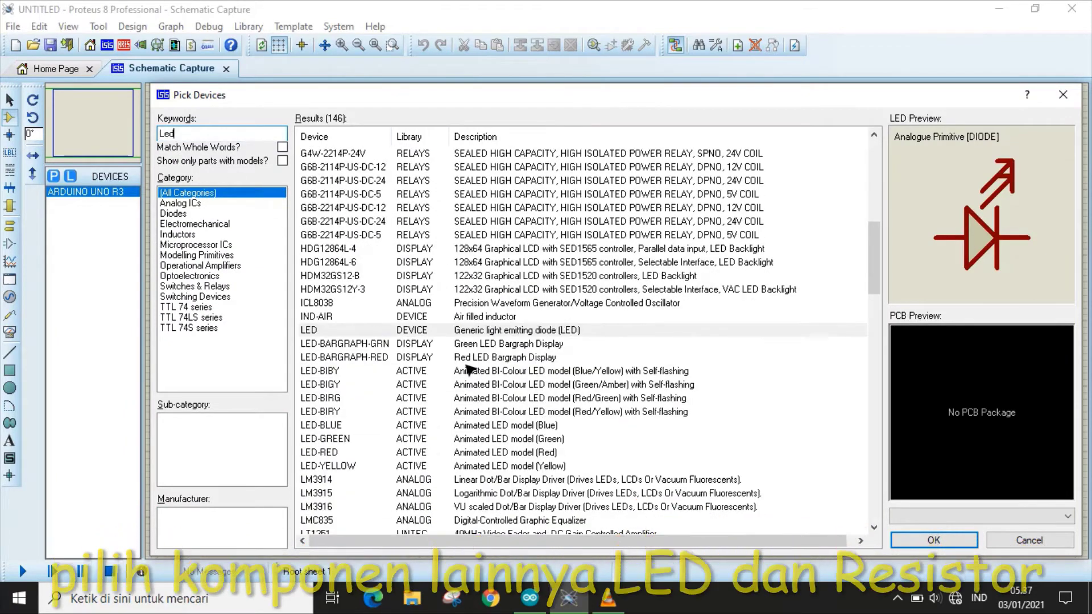
pyautogui.scroll(-2, 470, 364)
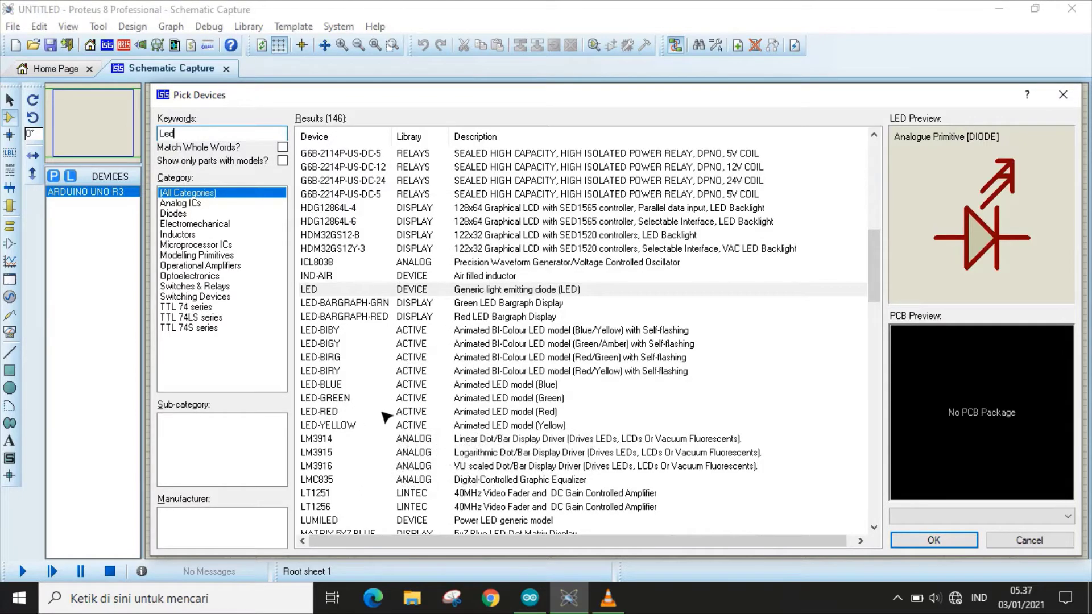
pyautogui.click(361, 425)
pyautogui.doubleClick(362, 425)
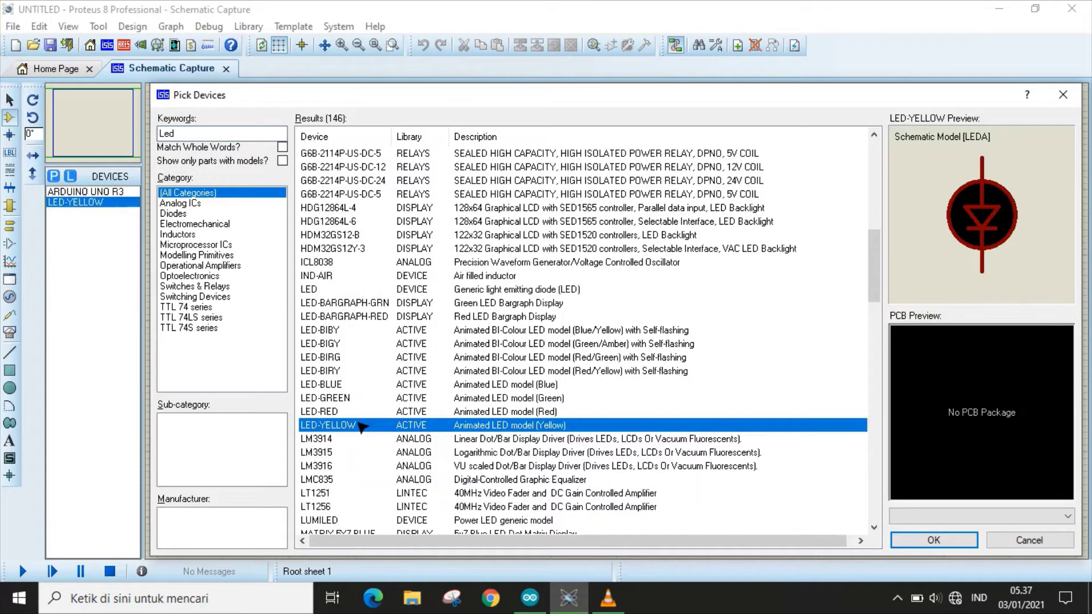
# - Search the parts library for "resistor", add the RESISTOR analog primitive to the device list, and close the device picker
pyautogui.doubleClick(165, 136)
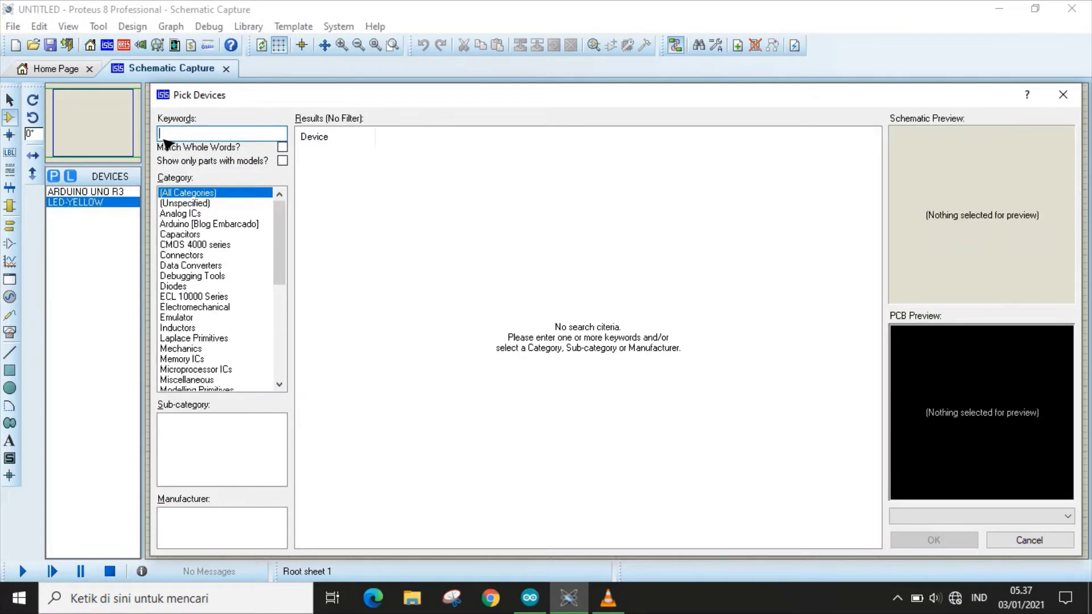
pyautogui.write('resis')
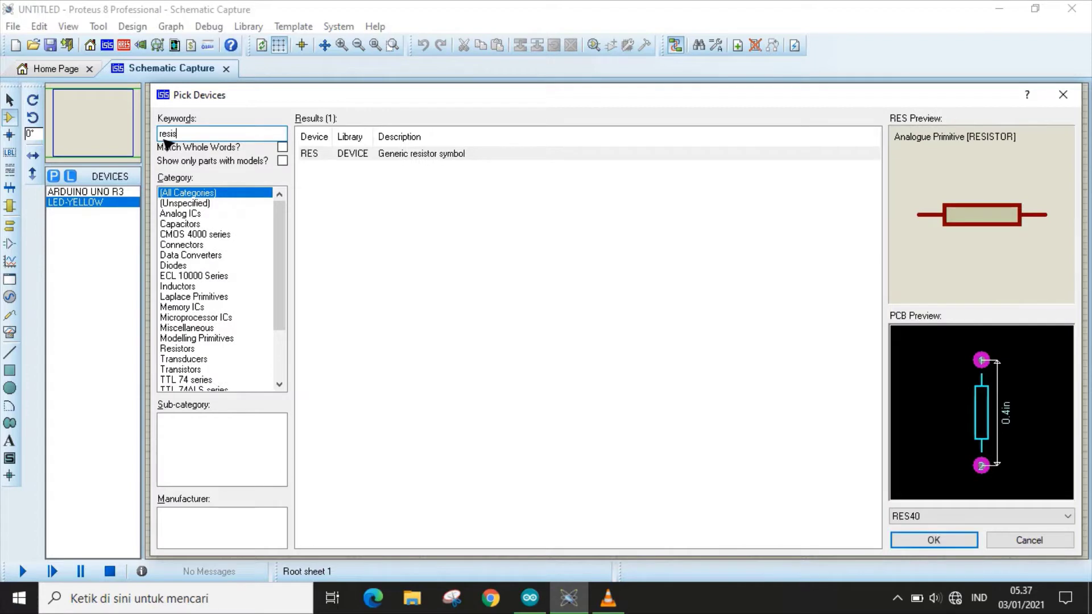
pyautogui.write('tor')
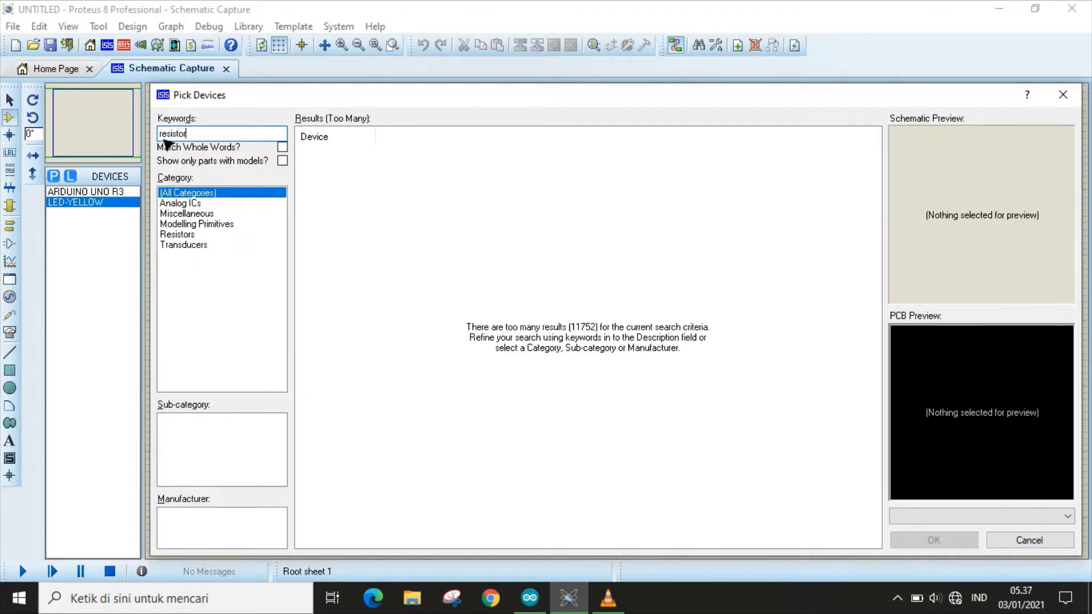
pyautogui.doubleClick(386, 155)
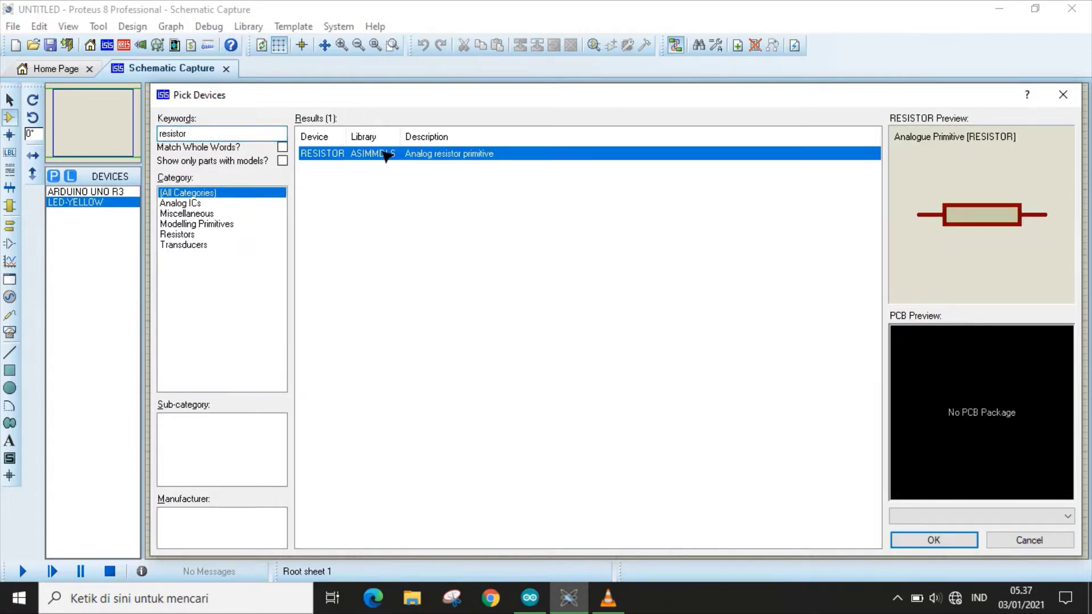
pyautogui.click(918, 541)
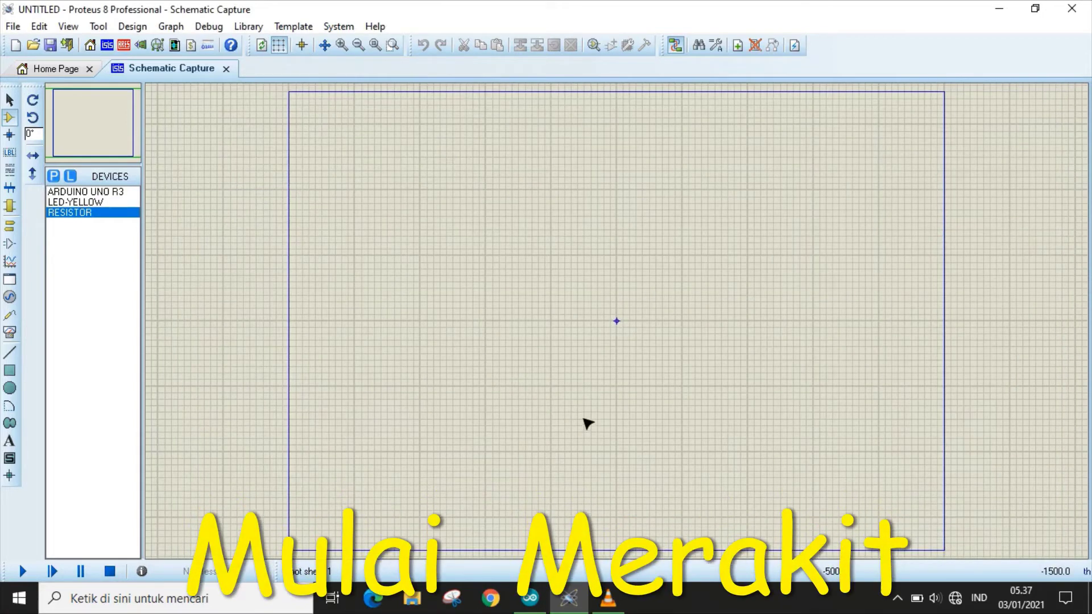
# - Place the ARDUINO UNO R3 near the centre of the schematic sheet
pyautogui.click(127, 192)
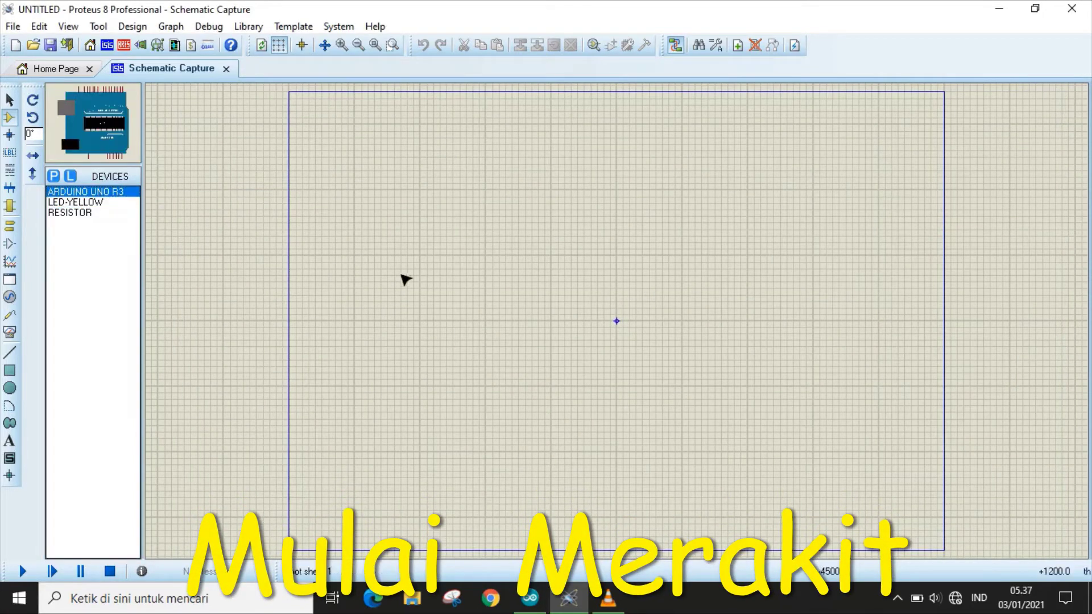
pyautogui.click(426, 288)
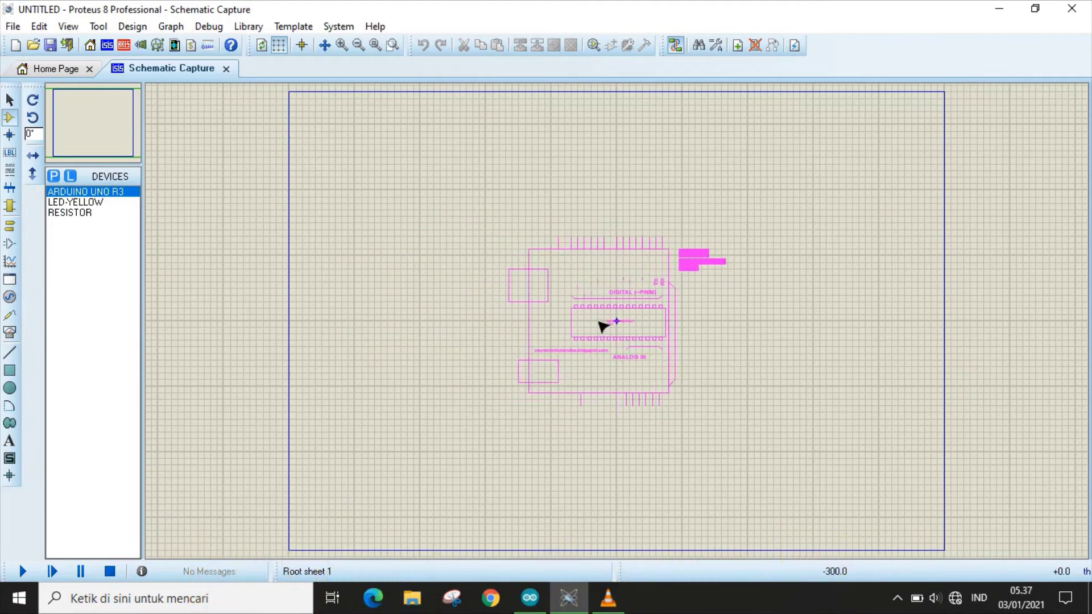
pyautogui.click(600, 323)
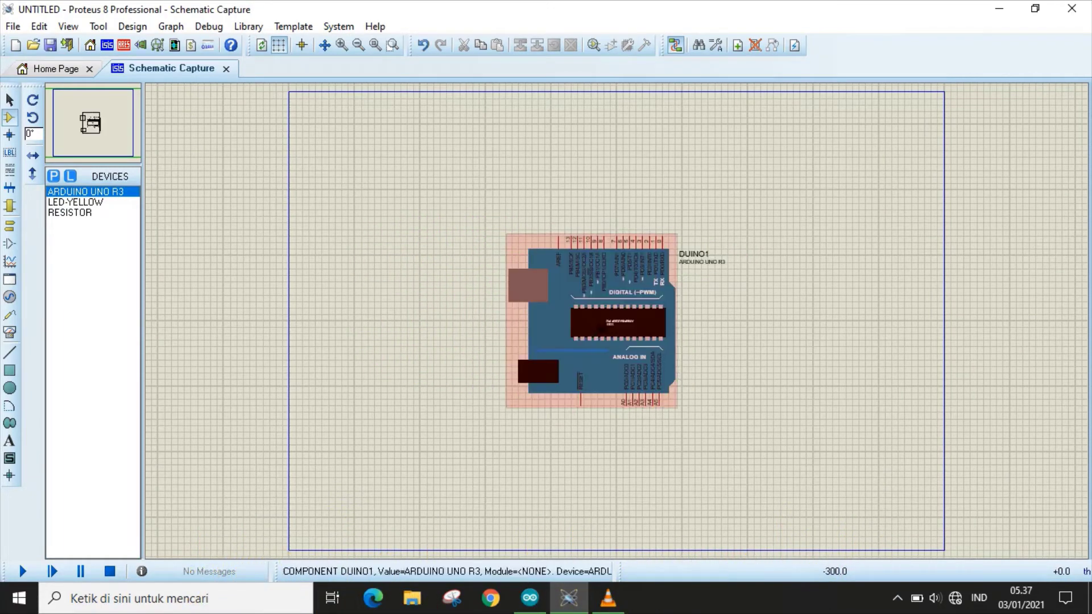
# - Place a RESISTOR on the sheet above the Arduino's digital pins
pyautogui.click(91, 202)
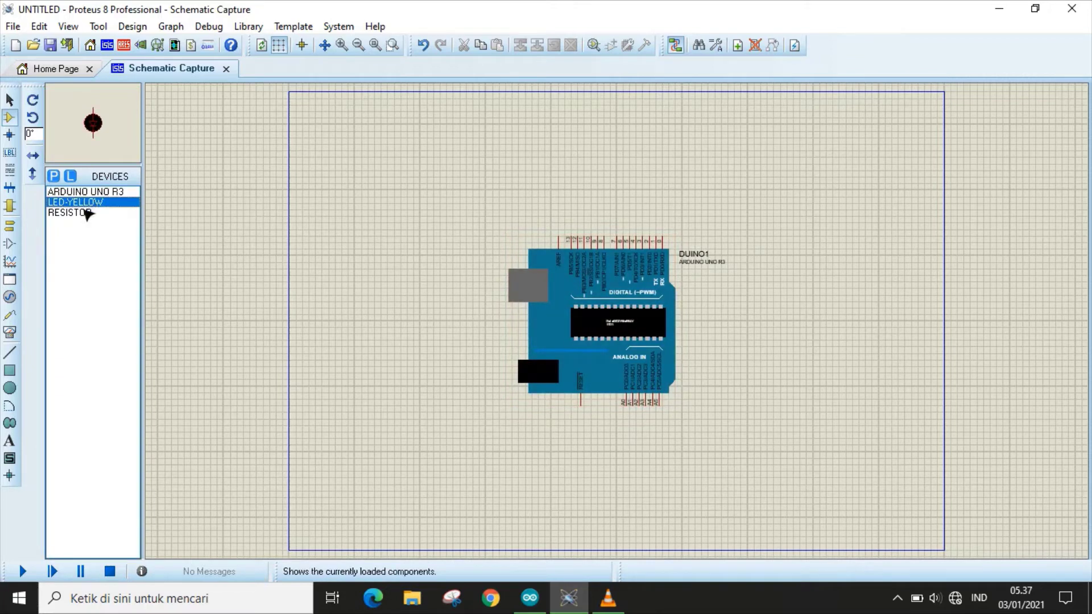
pyautogui.click(85, 213)
pyautogui.click(608, 197)
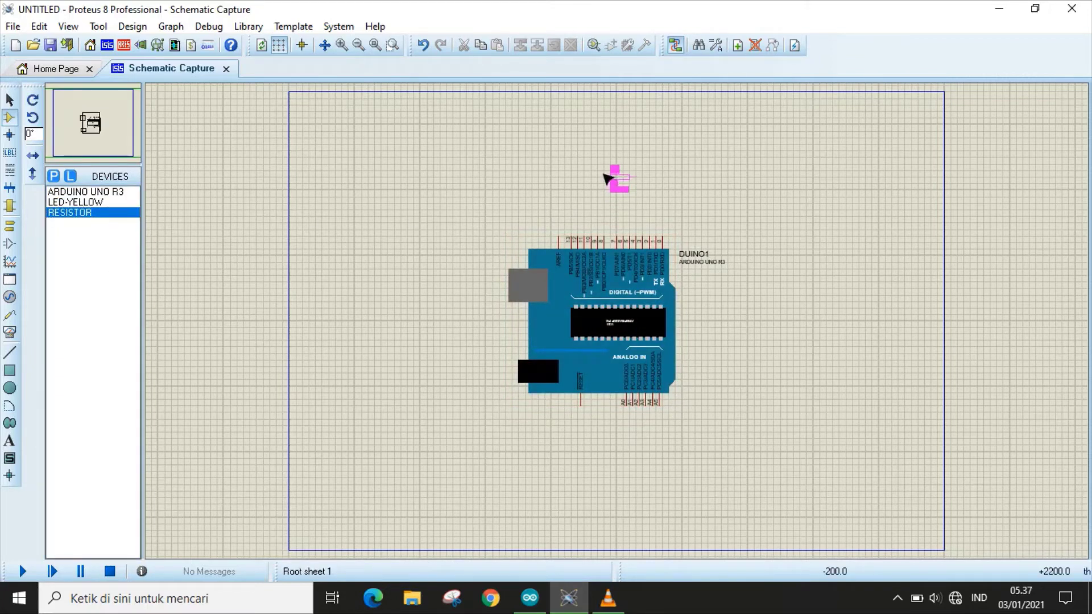
pyautogui.click(613, 180)
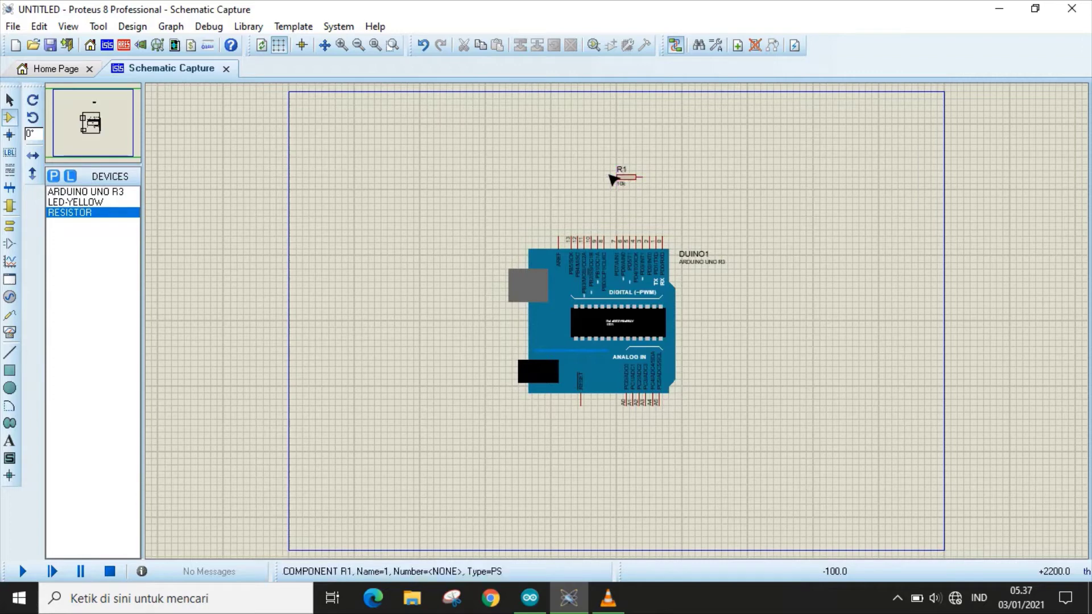
# - Place a LED-YELLOW just right of the resistor and rotate it clockwise three times so it points away from the resistor
pyautogui.click(103, 202)
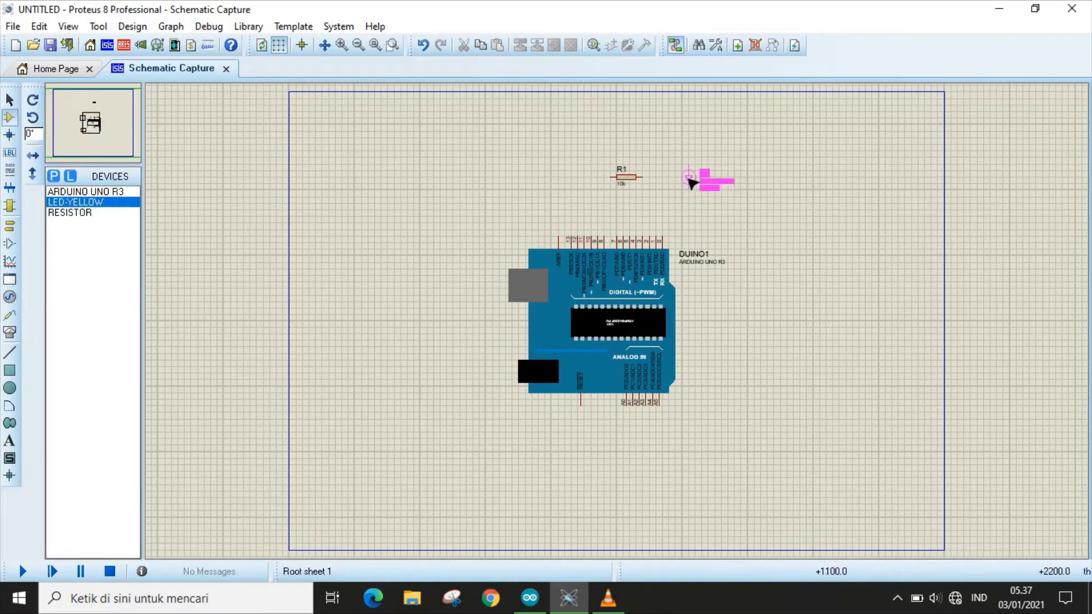
pyautogui.click(683, 186)
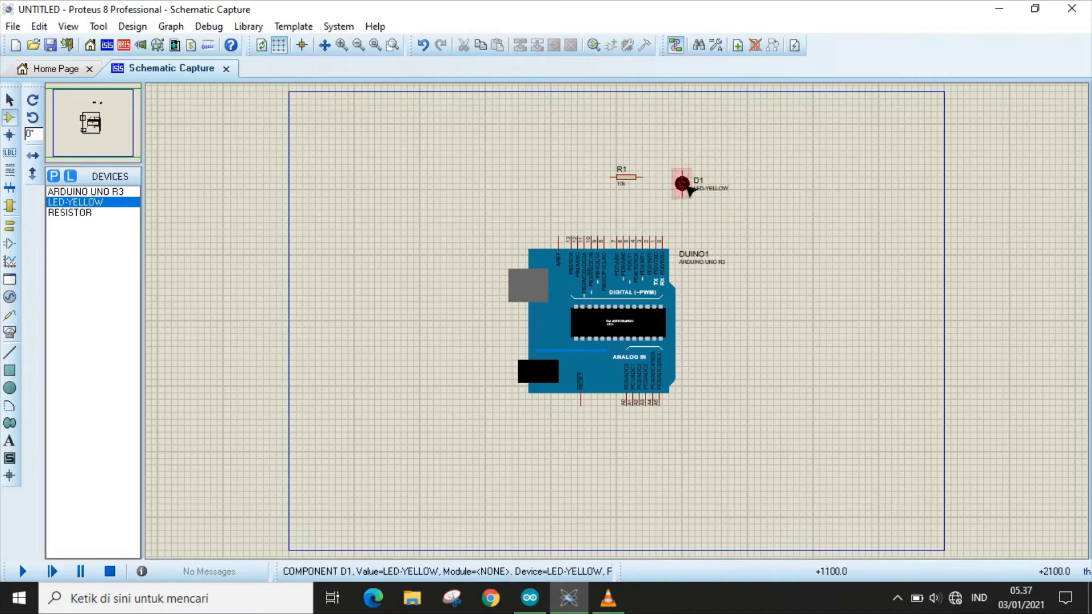
pyautogui.rightClick(687, 188)
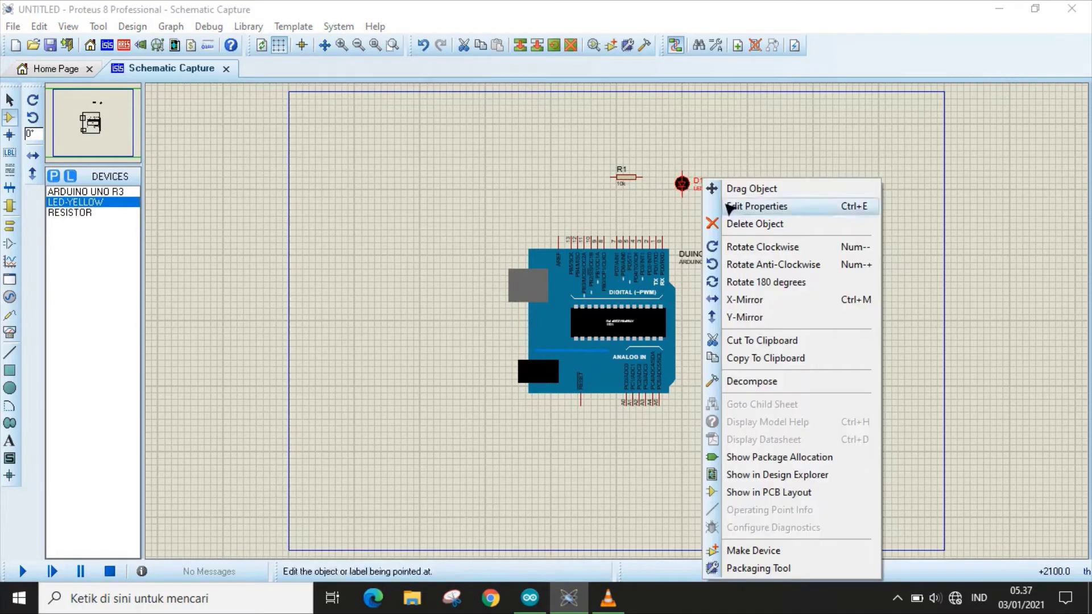
pyautogui.click(728, 246)
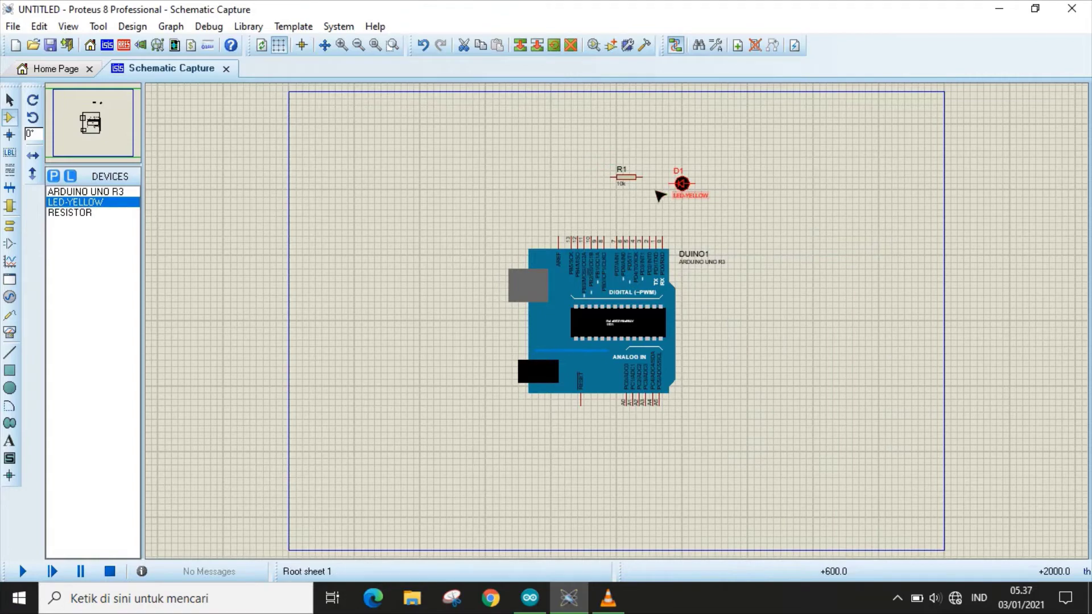
pyautogui.rightClick(689, 183)
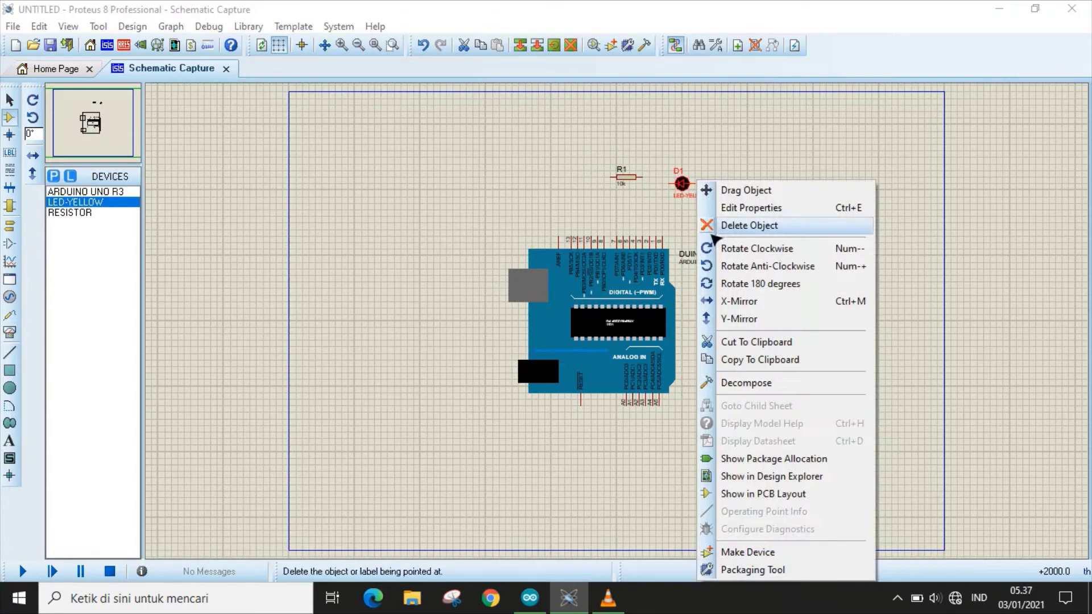
pyautogui.click(721, 248)
pyautogui.rightClick(692, 182)
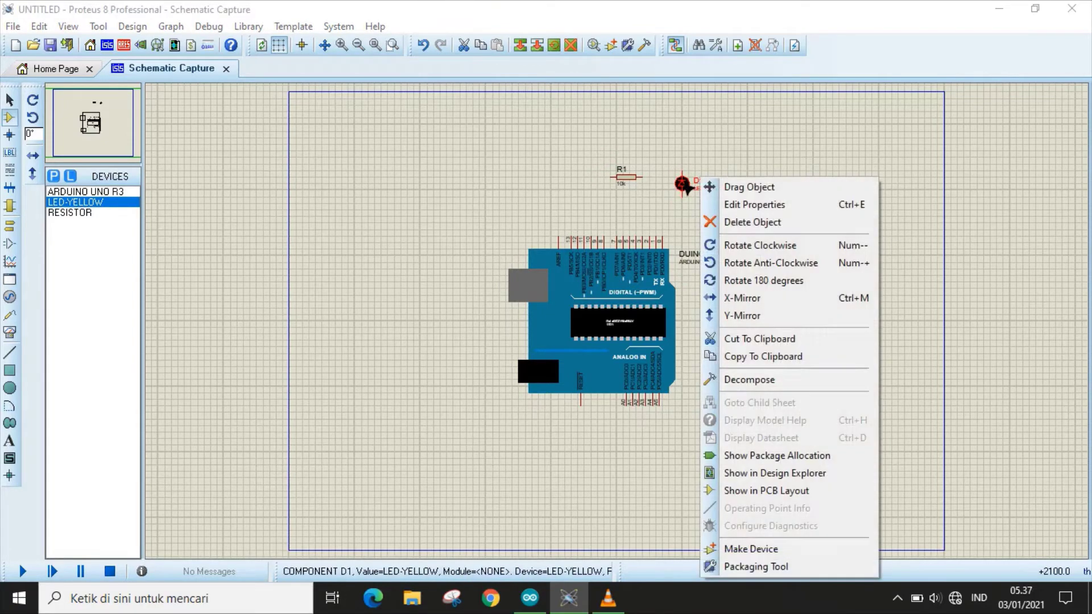
pyautogui.click(726, 246)
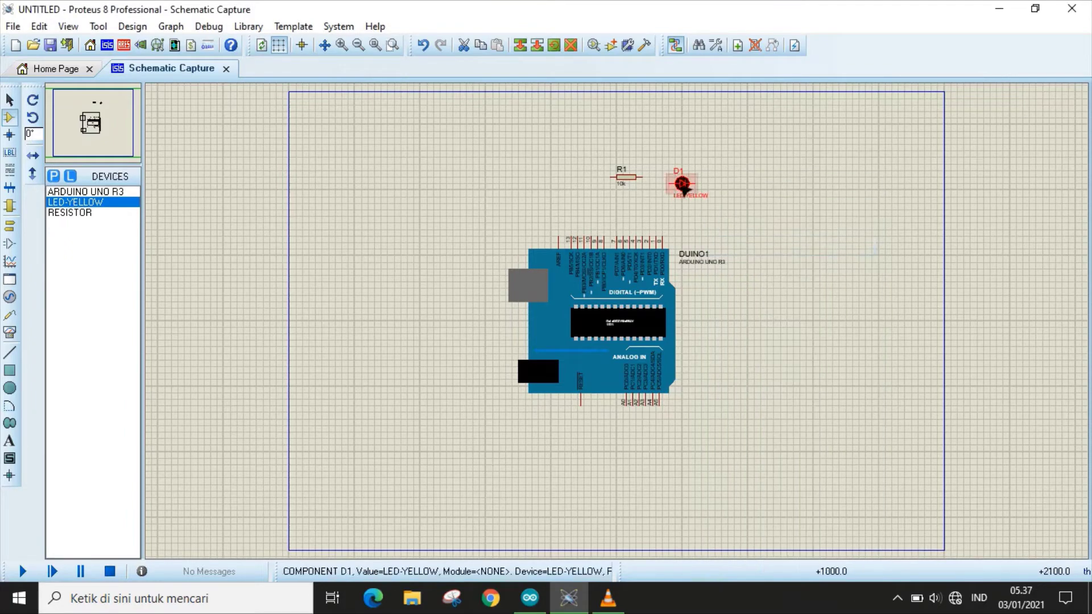
# - Set the part value of resistor R1 to 330
pyautogui.scroll(1, 674, 183)
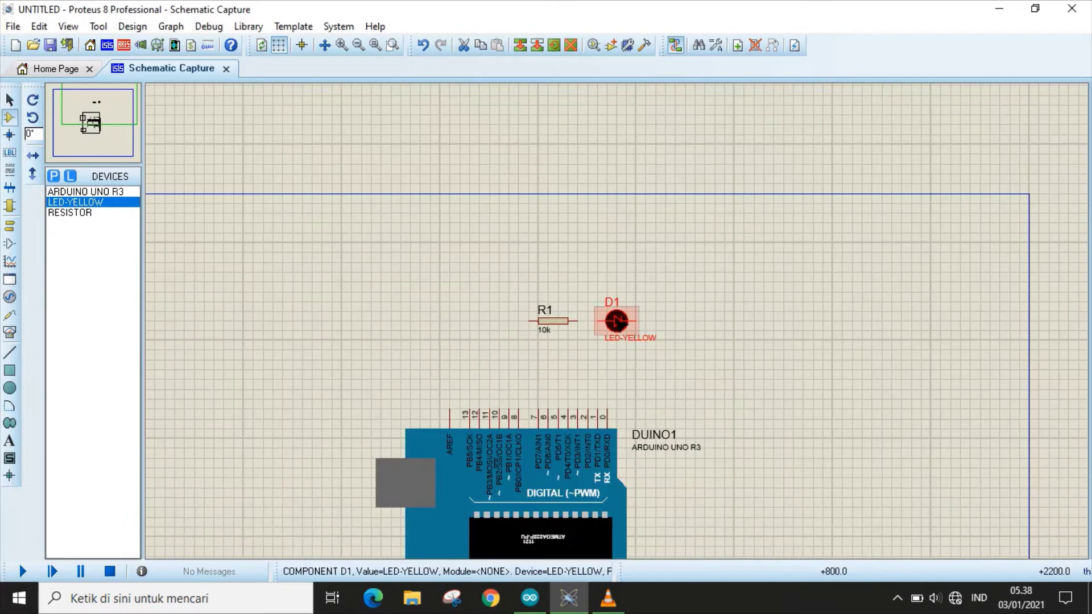
pyautogui.scroll(1, 622, 326)
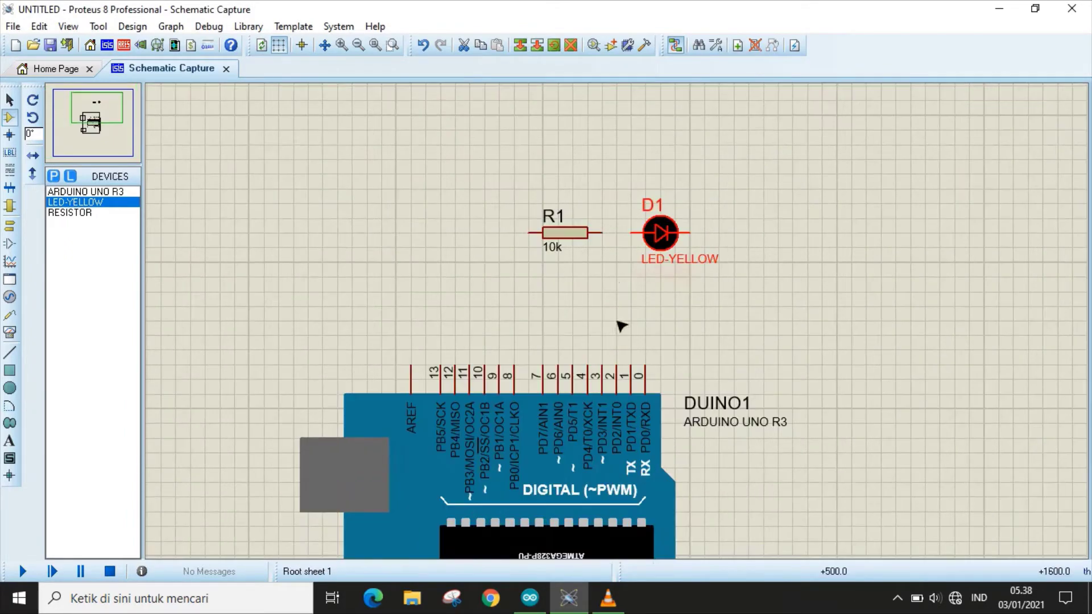
pyautogui.doubleClick(557, 254)
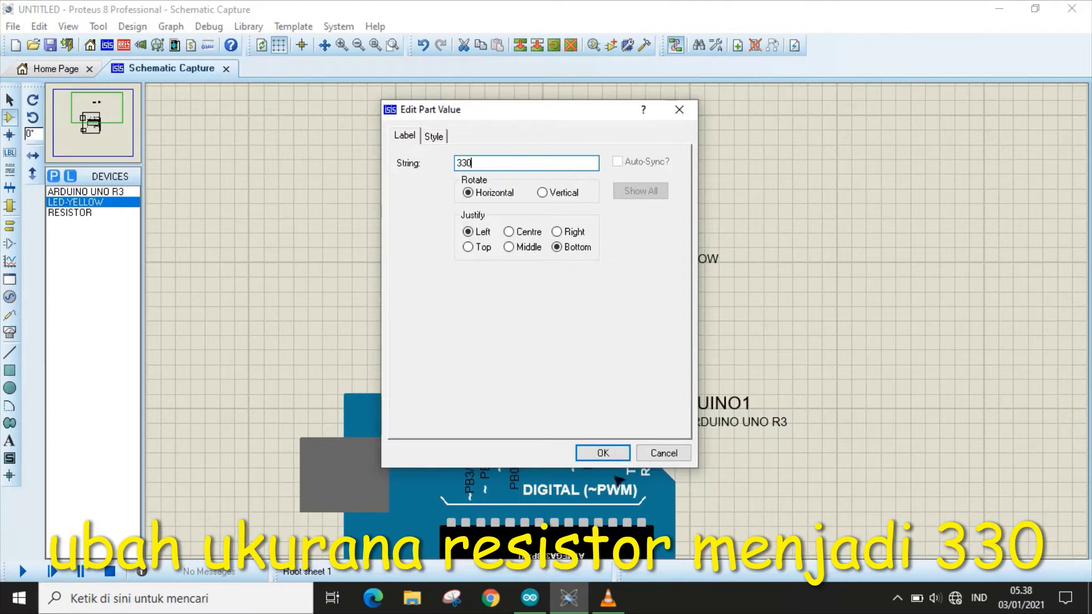
pyautogui.click(603, 453)
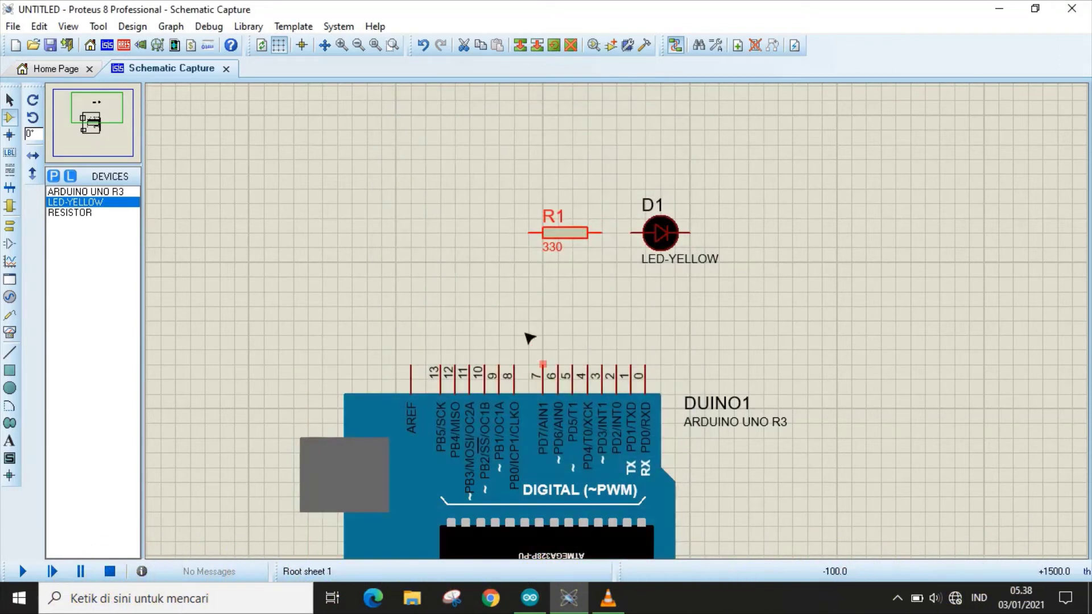
# - Wire Arduino pin 8 to the near end of resistor R1, and the resistor's other end to the LED's anode
pyautogui.click(514, 366)
pyautogui.click(529, 233)
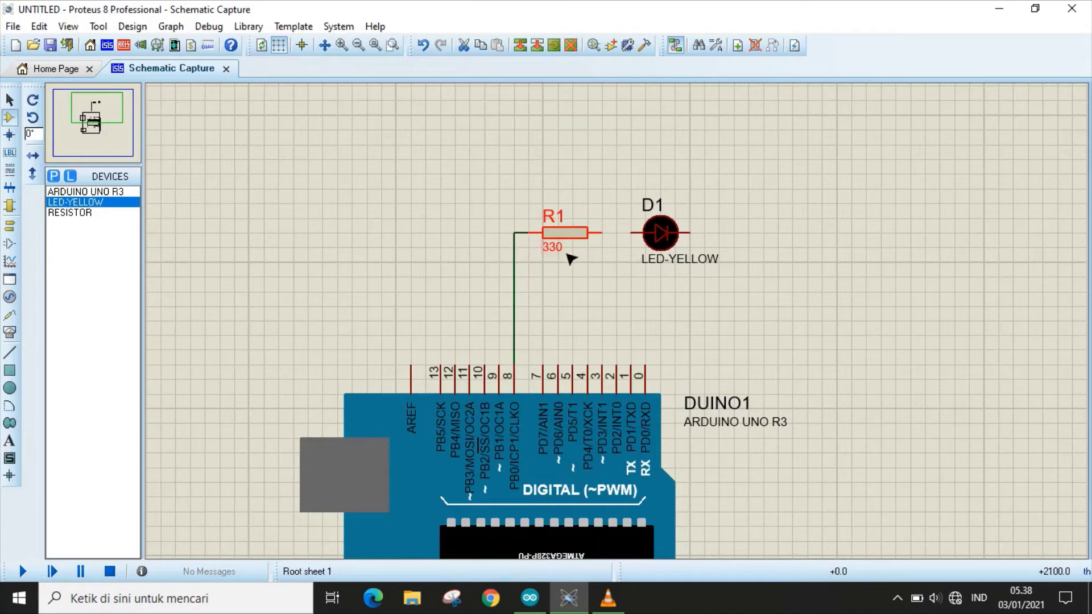
pyautogui.click(612, 233)
pyautogui.click(628, 232)
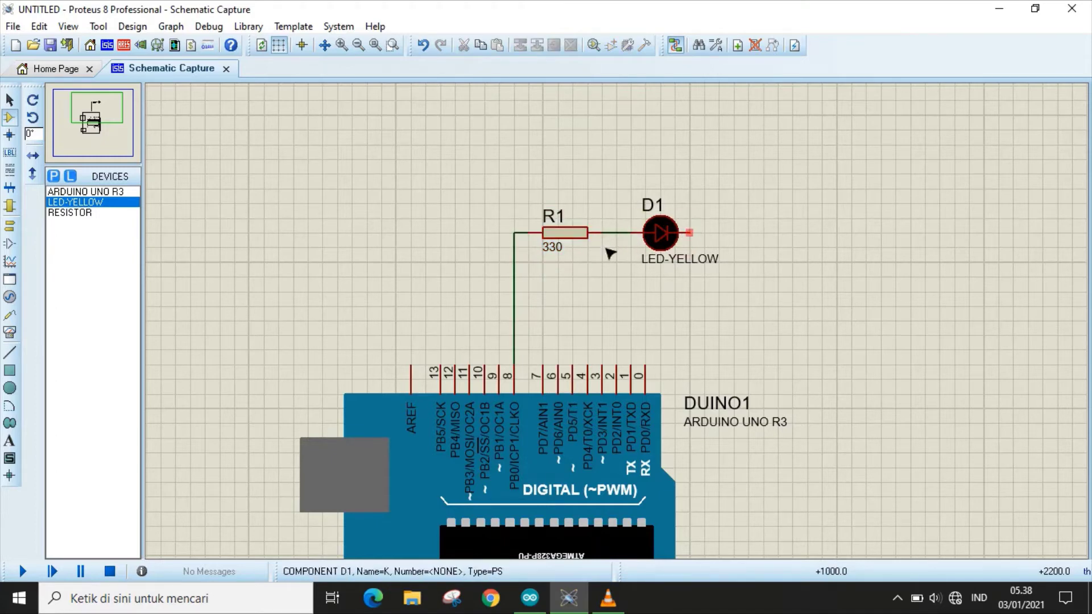
# - Place a GROUND terminal on the sheet to the right of and slightly below the LED
pyautogui.click(10, 226)
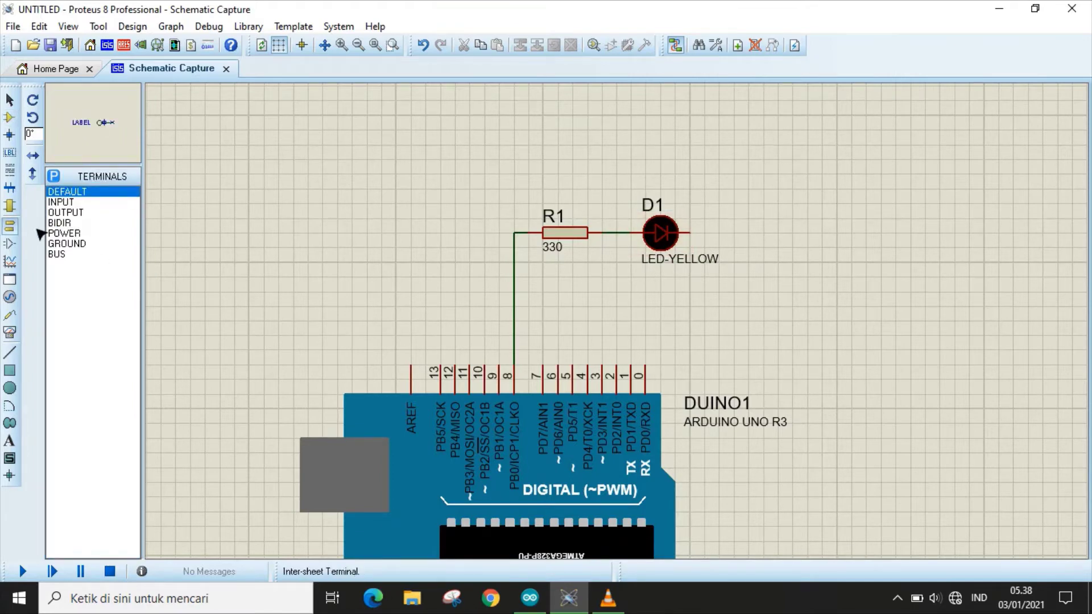
pyautogui.click(69, 244)
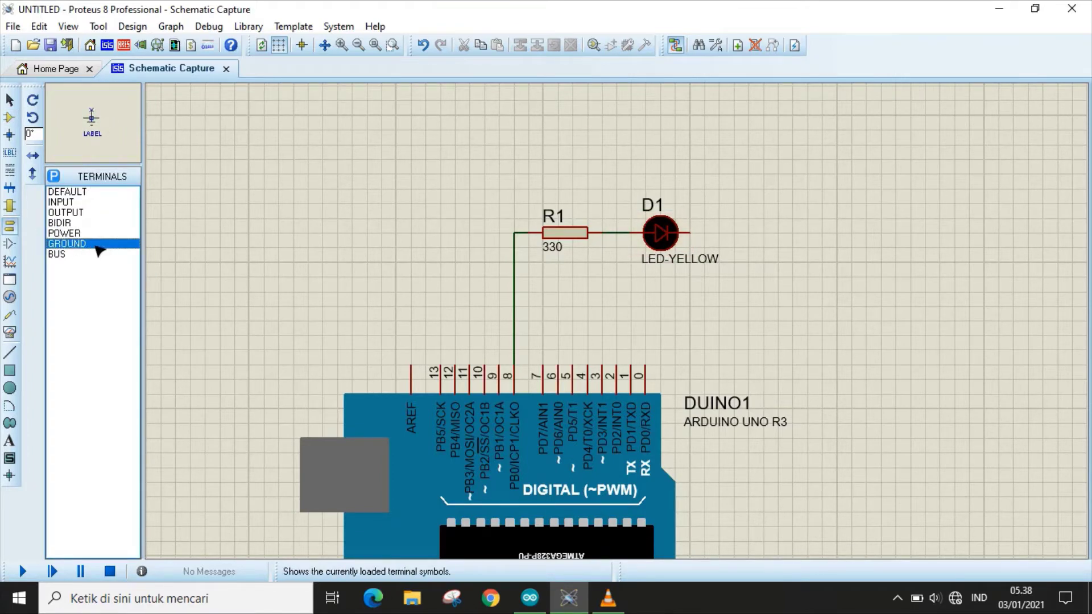
pyautogui.click(777, 262)
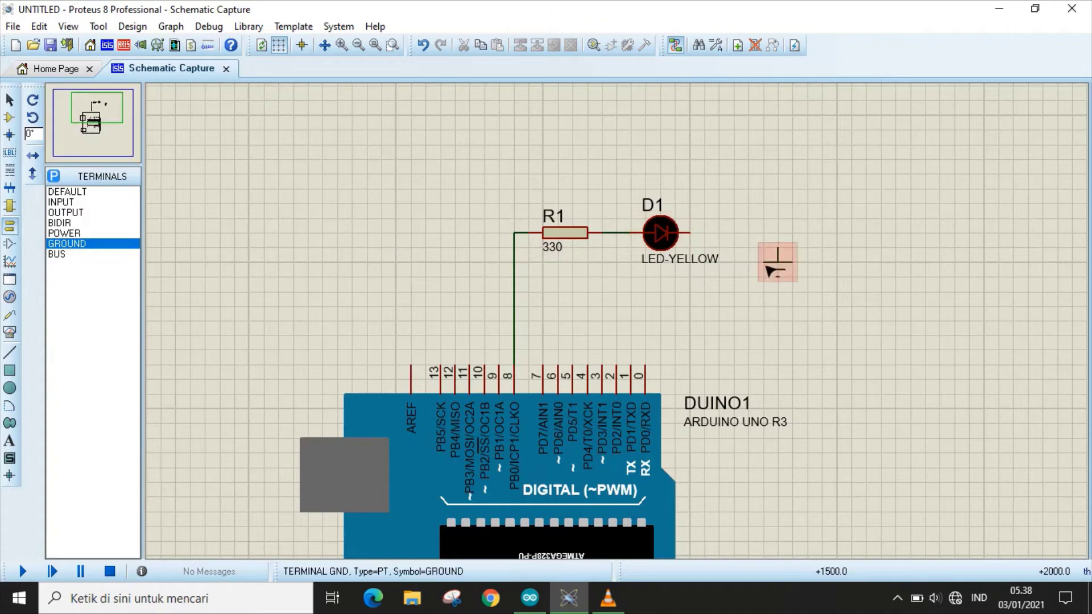
# - Wire the LED's cathode to the ground terminal
pyautogui.click(694, 233)
pyautogui.click(777, 249)
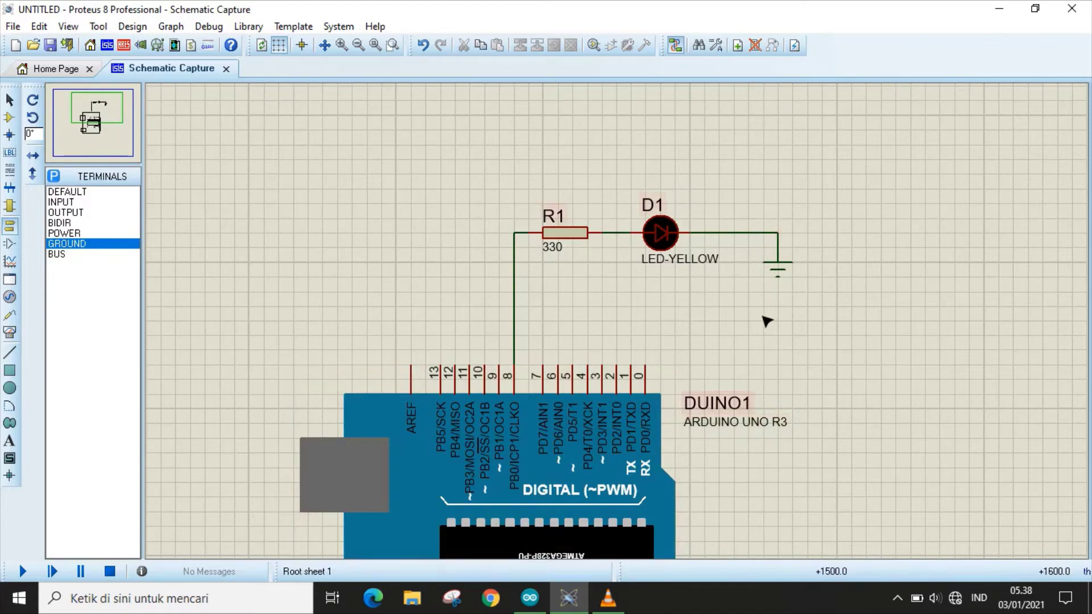
pyautogui.scroll(-1, 718, 326)
pyautogui.moveTo(732, 418); pyautogui.dragTo(658, 300)
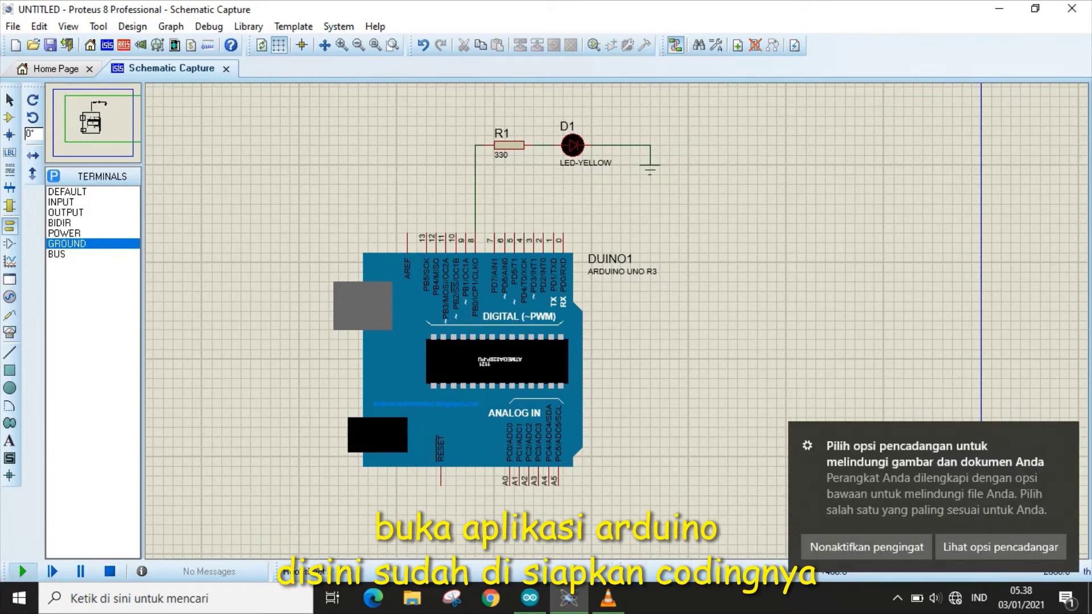
# - Try to run the simulation before any program is assigned to the Arduino, and close the simulation error log
pyautogui.click(1064, 441)
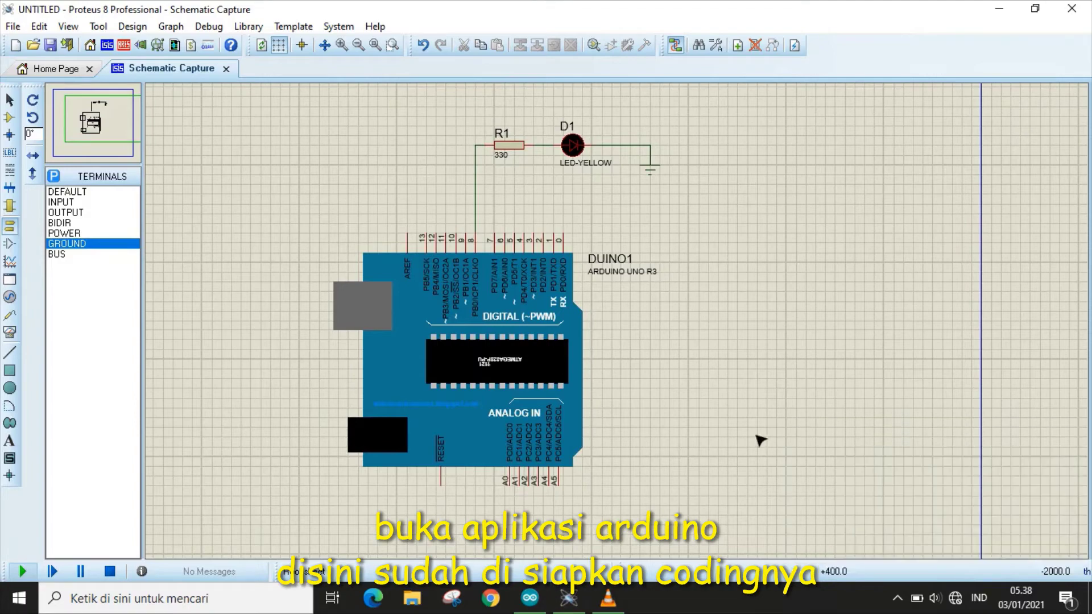
pyautogui.click(23, 571)
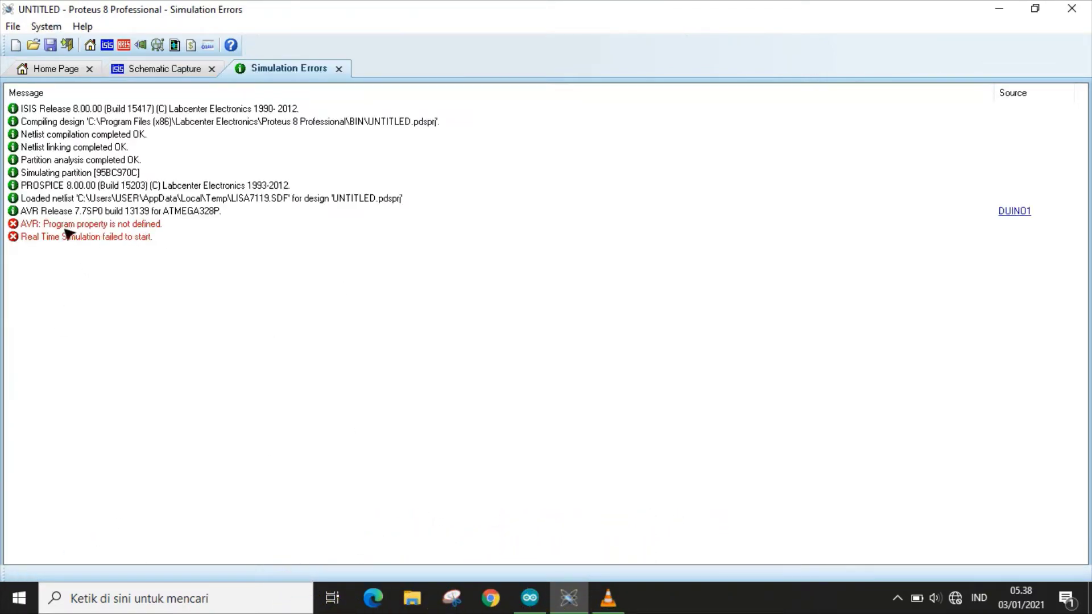
pyautogui.click(338, 69)
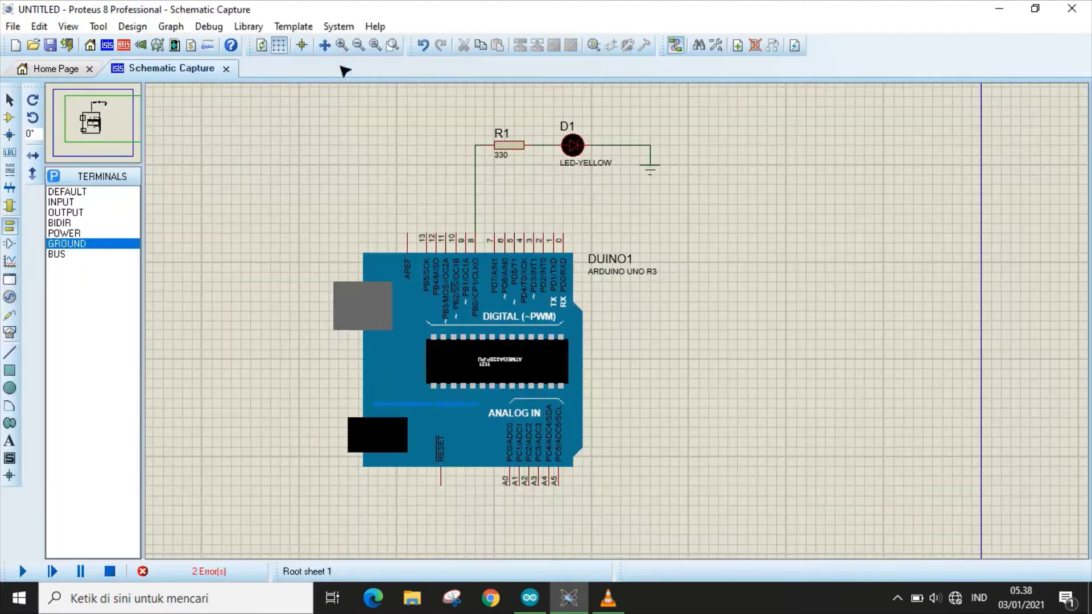
# - Switch to the Arduino IDE and enable verbose output during compilation in its preferences
pyautogui.click(529, 597)
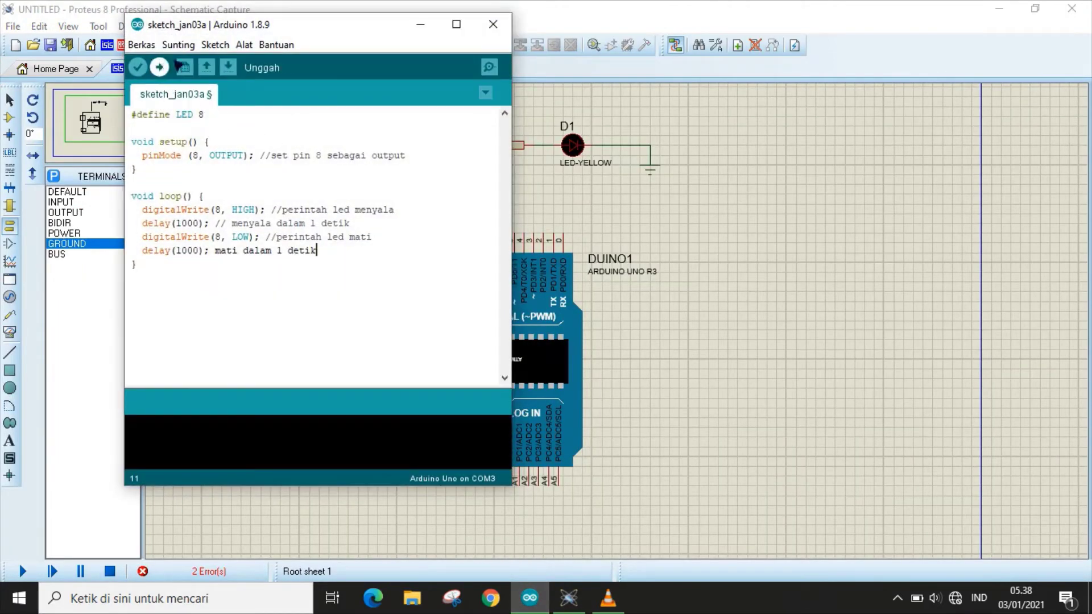
pyautogui.click(142, 45)
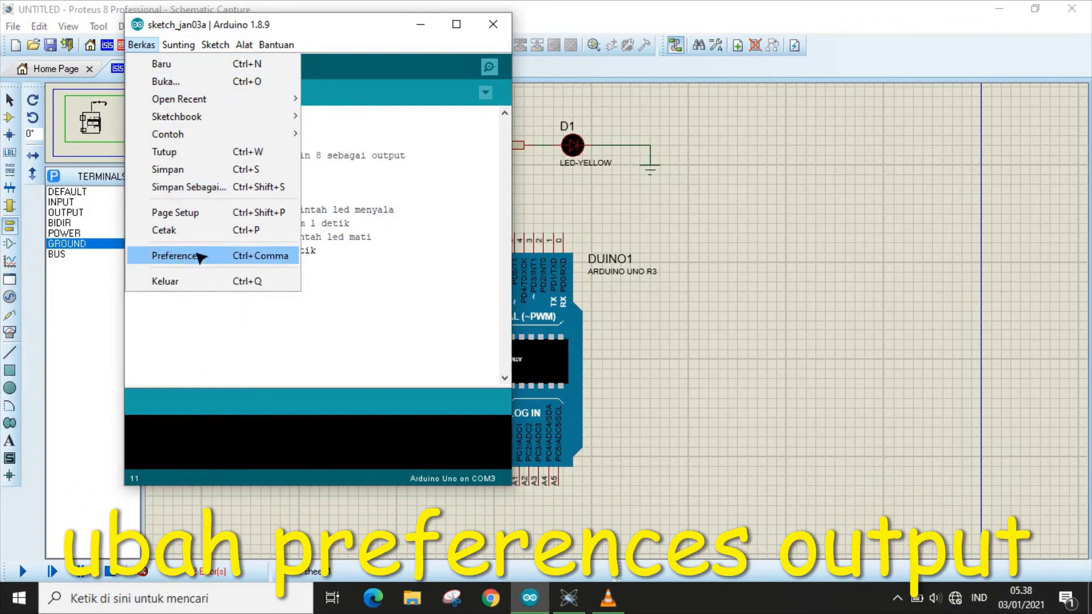
pyautogui.click(233, 257)
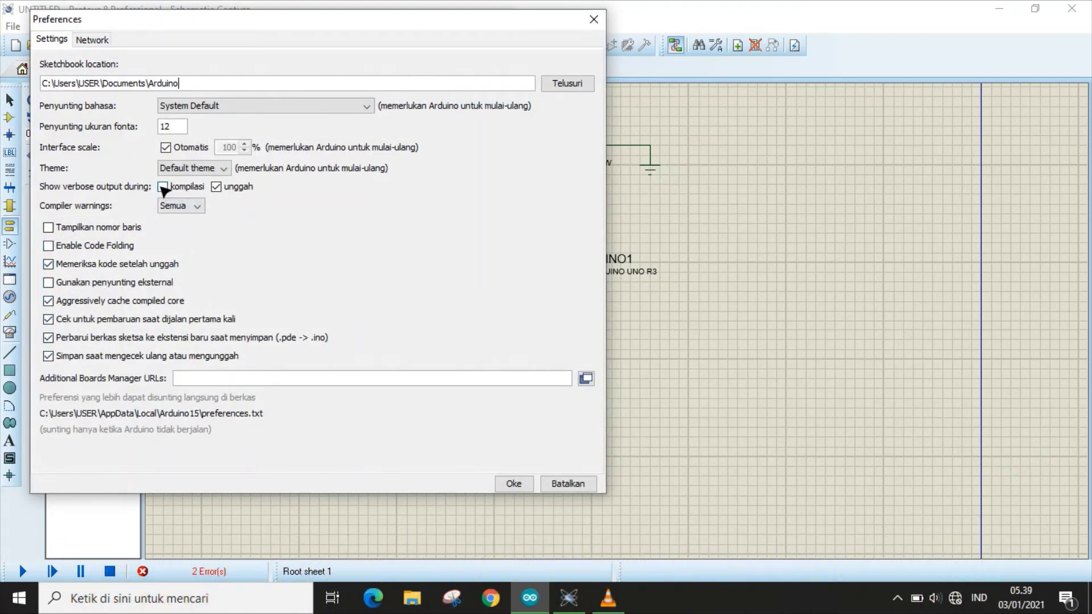
pyautogui.click(216, 187)
pyautogui.click(513, 483)
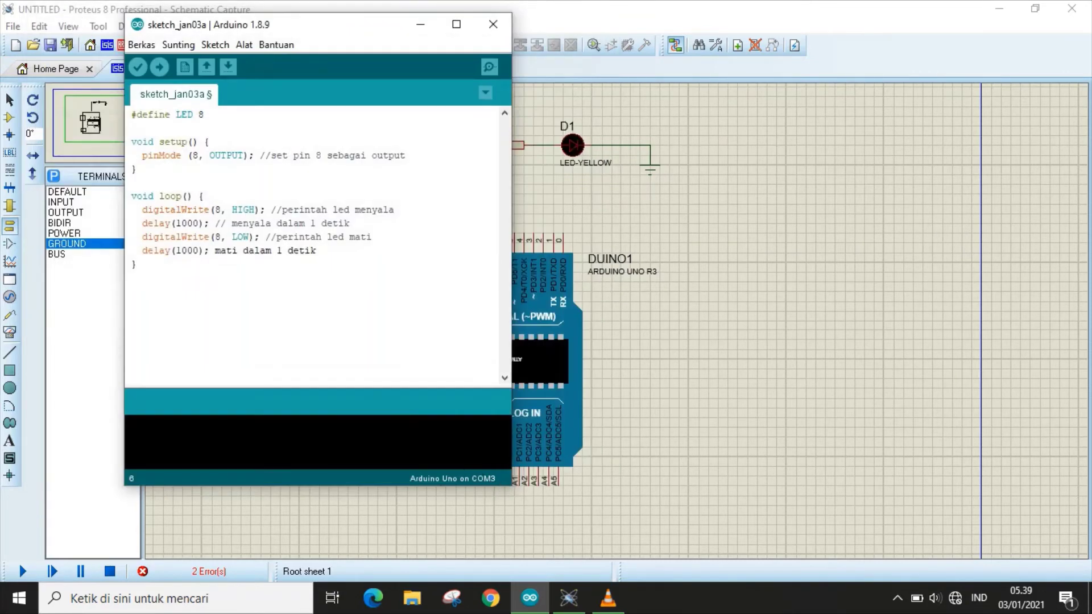
# - Insert // before "mati dalam 1 detik" on the last delay line, and compile the sketch, saving it as sketch_jan03a
pyautogui.click(217, 250)
pyautogui.write('//')
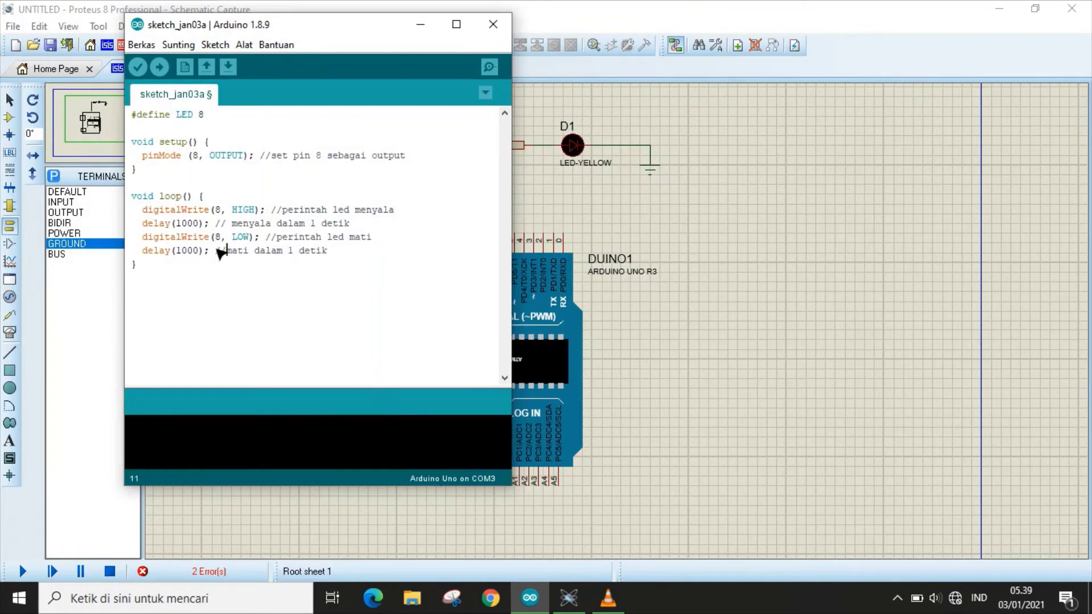
pyautogui.click(138, 69)
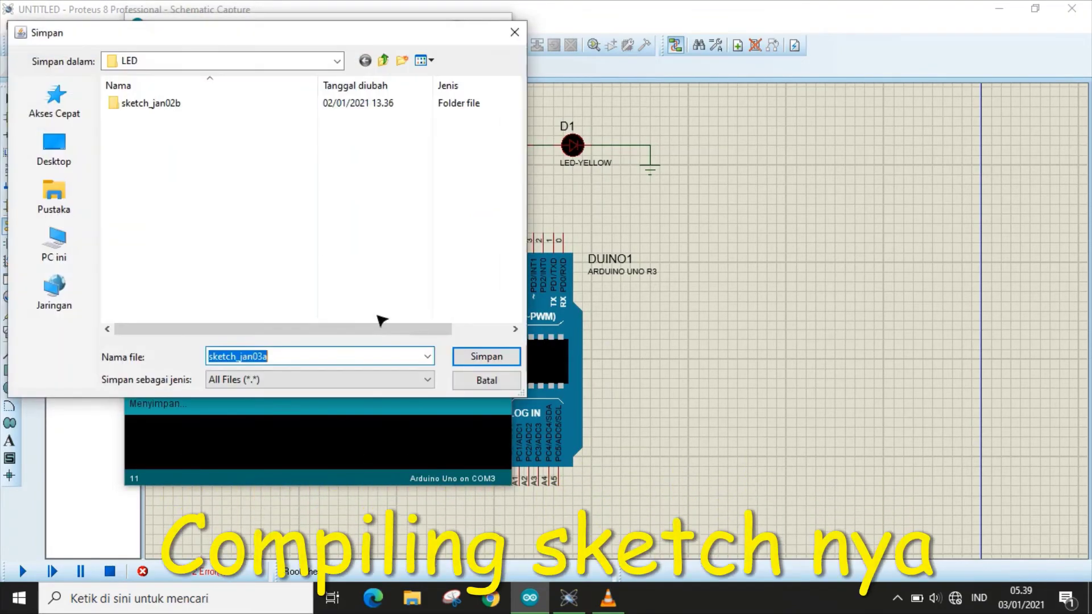
pyautogui.click(467, 357)
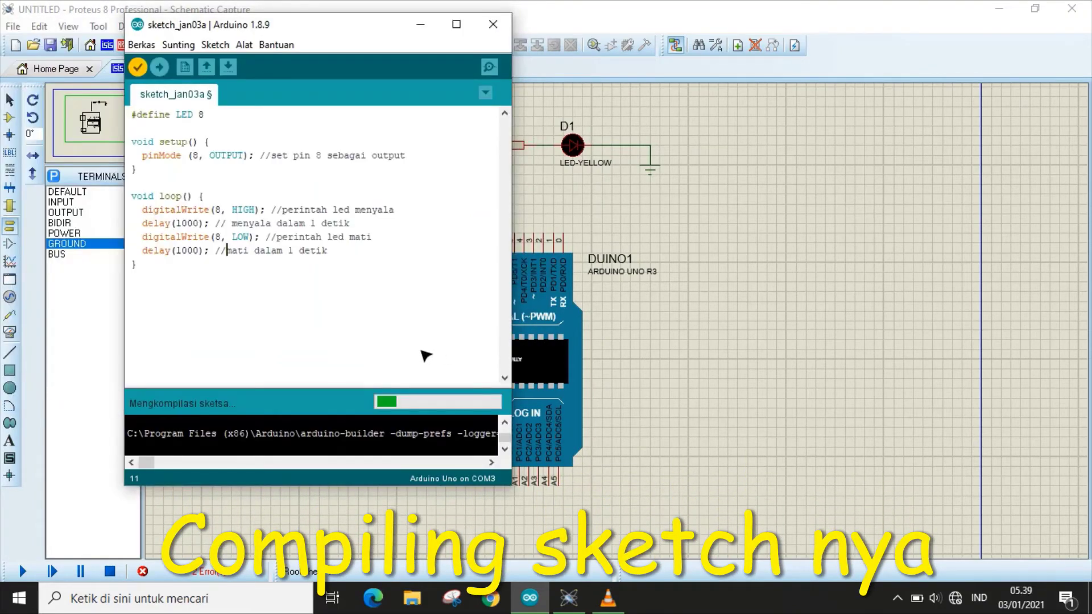
# - Enlarge the compile output and copy the full quoted path of sketch_jan03a.ino.hex from it
pyautogui.click(456, 24)
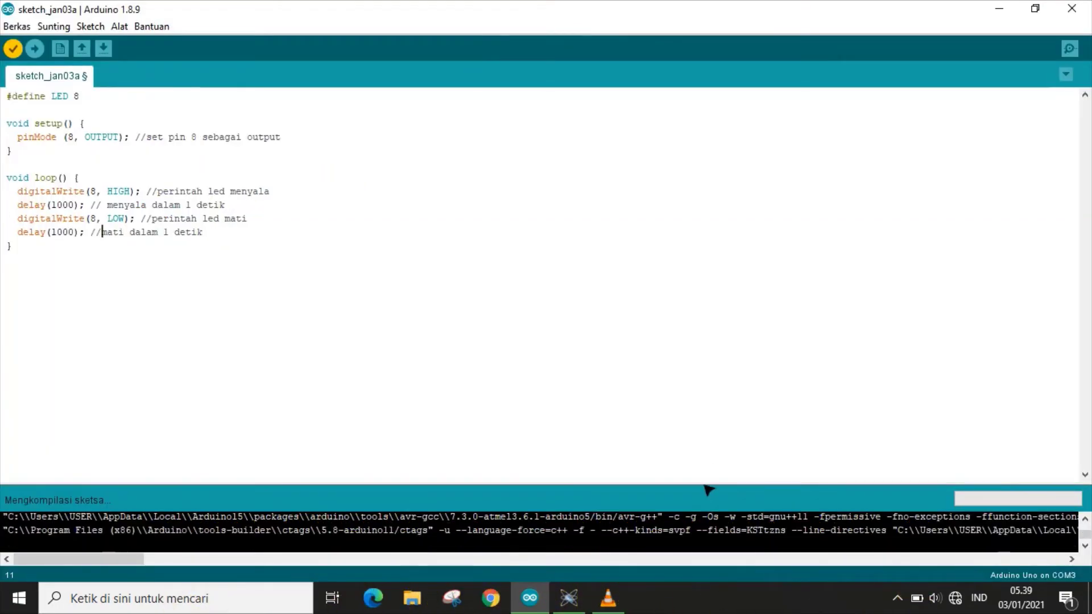
pyautogui.moveTo(709, 486); pyautogui.dragTo(707, 413)
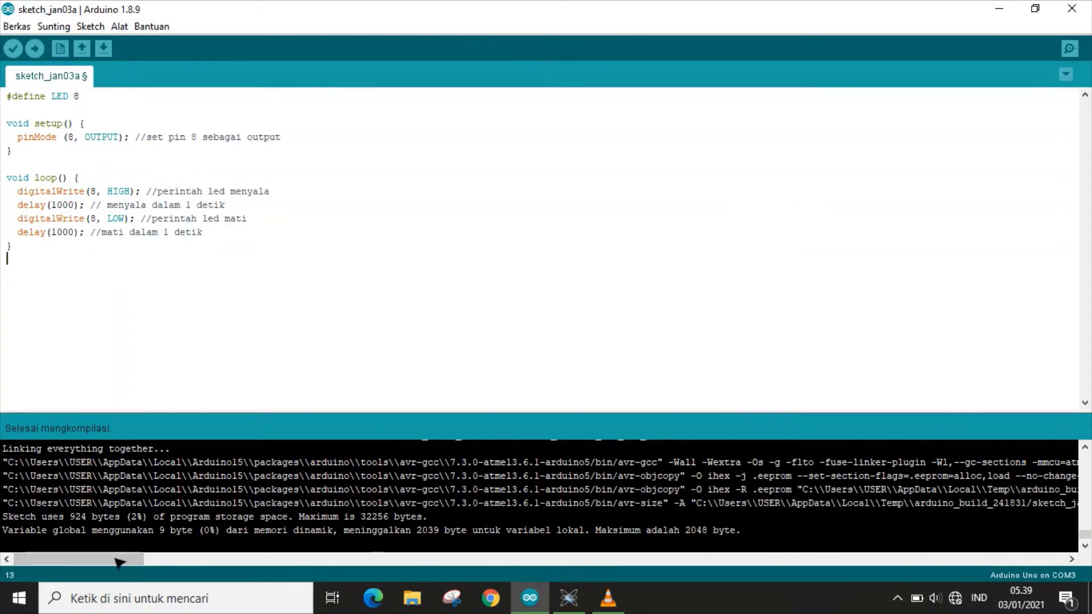
pyautogui.moveTo(117, 560); pyautogui.dragTo(211, 561)
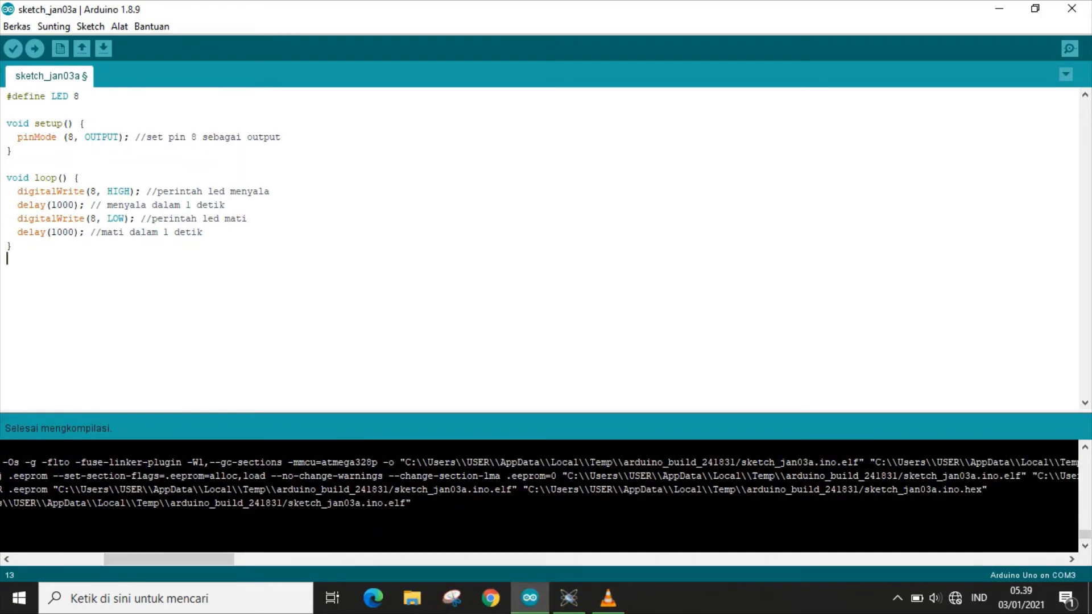
pyautogui.moveTo(523, 489); pyautogui.dragTo(987, 489)
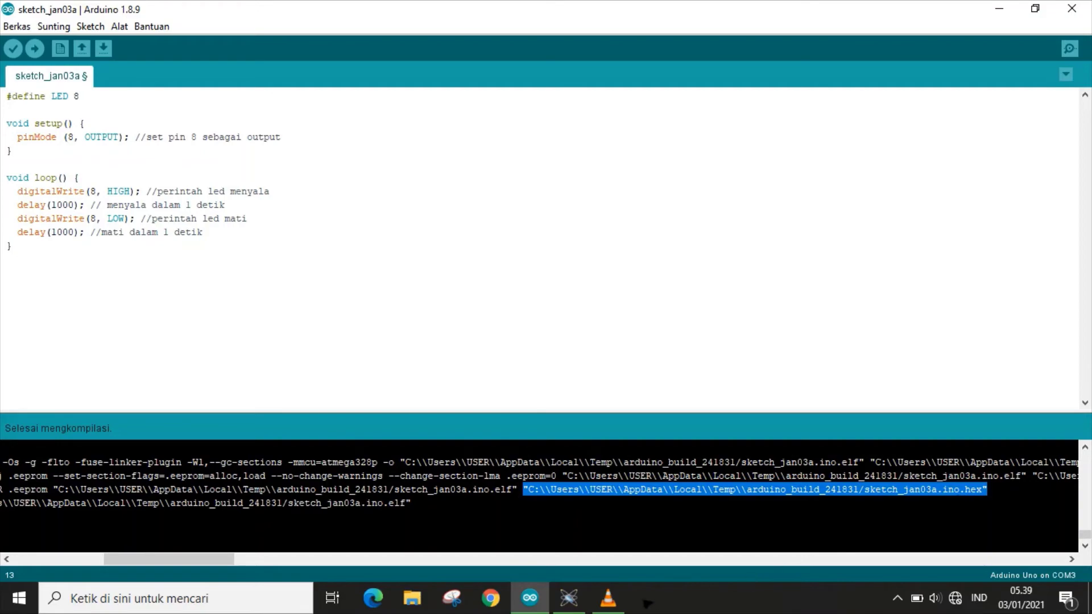
# - Switch to Proteus, set the Arduino's Program File to the copied sketch_jan03a.ino.hex path, and run the simulation
pyautogui.click(569, 596)
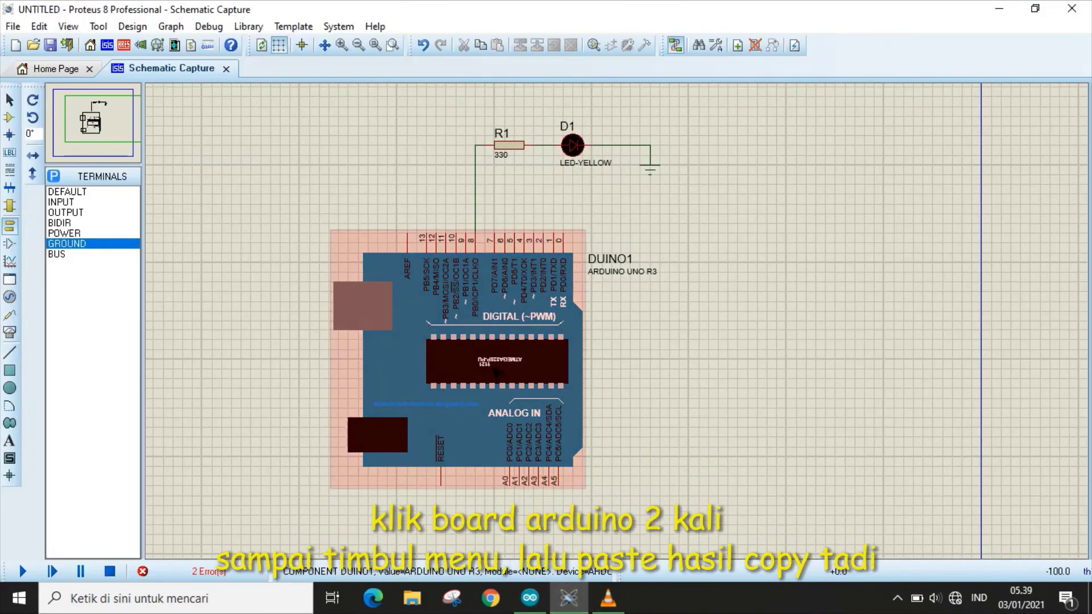
pyautogui.doubleClick(497, 372)
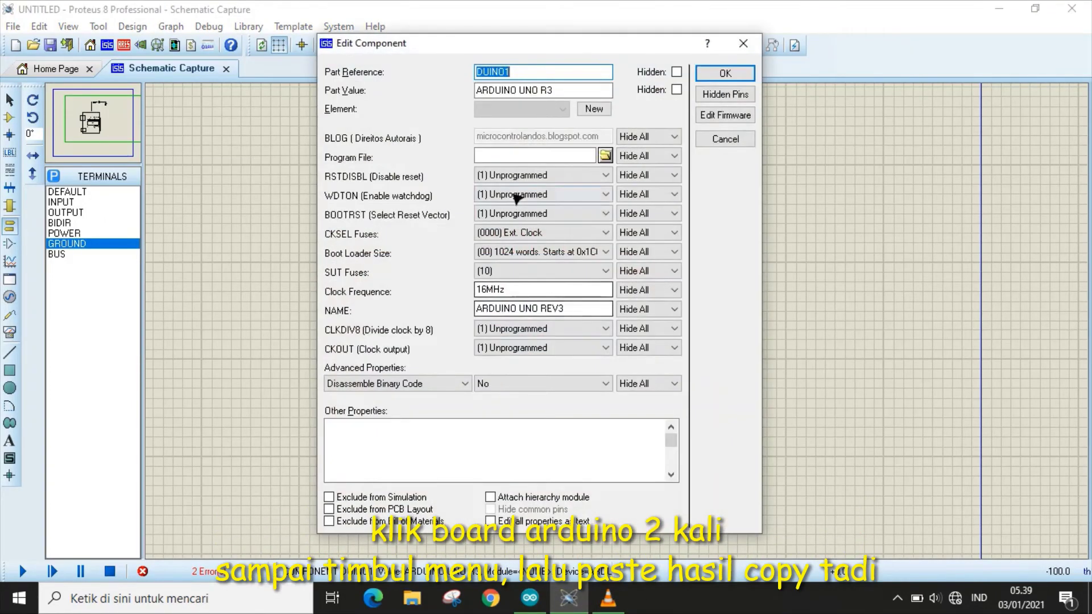
pyautogui.click(503, 159)
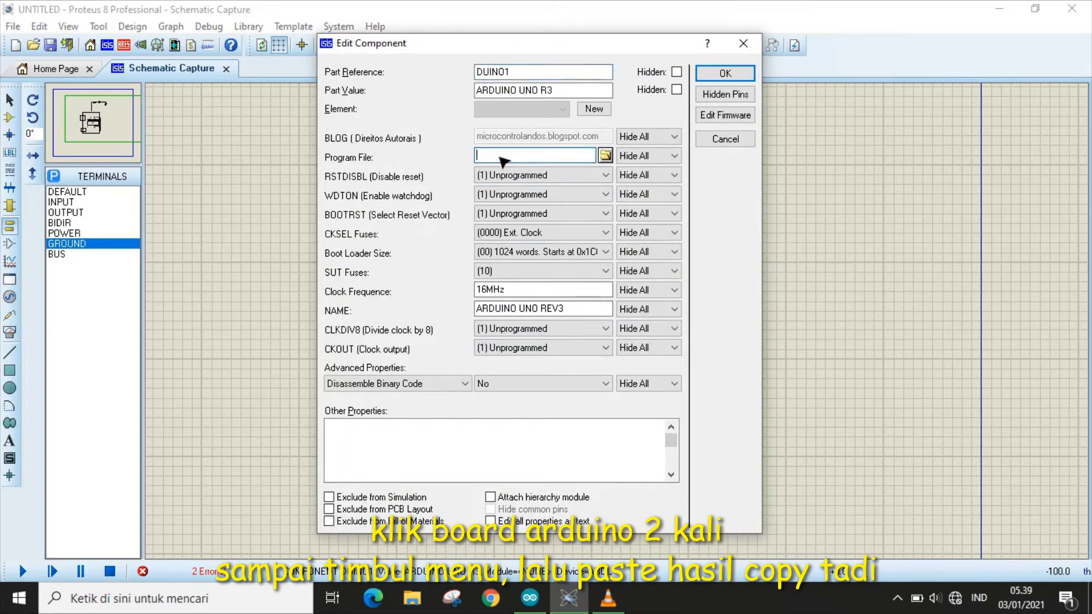
pyautogui.hotkey('ctrl', 'v')
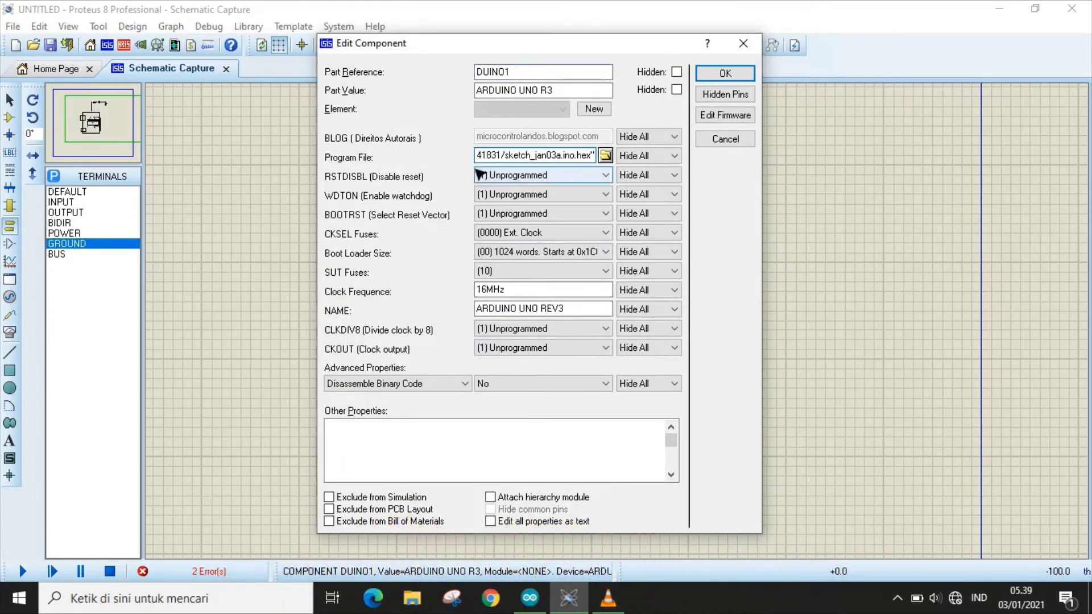
pyautogui.click(721, 74)
pyautogui.click(726, 353)
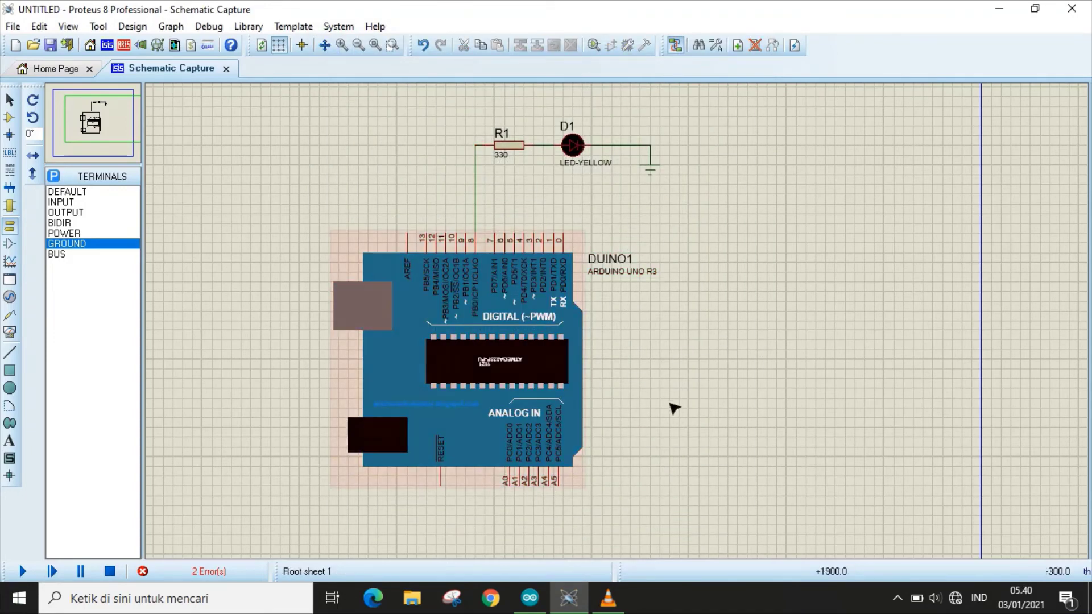
pyautogui.click(24, 571)
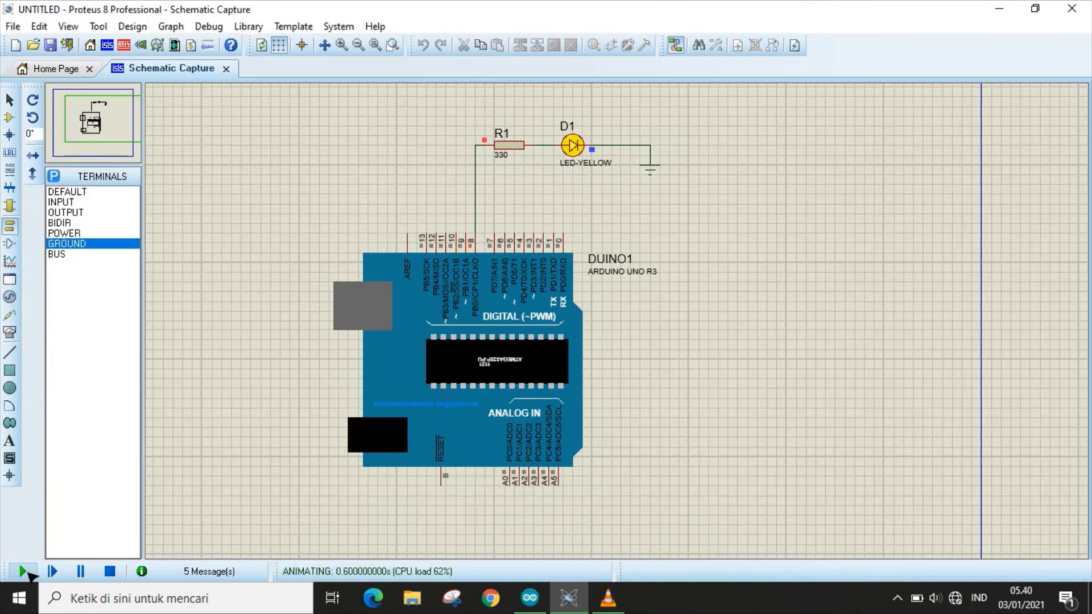